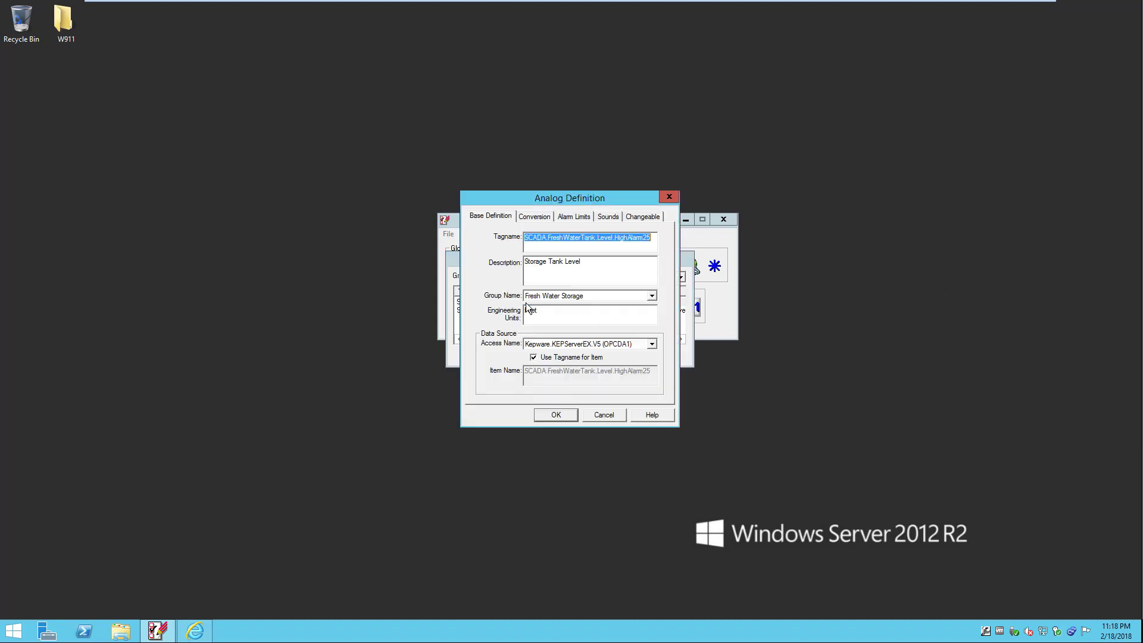
# Step: Review the conversion settings and alarm limits of the SCADA.FreshWaterTank.Level.HighAlarm25 analog tag, and close its definition
pyautogui.click(535, 219)
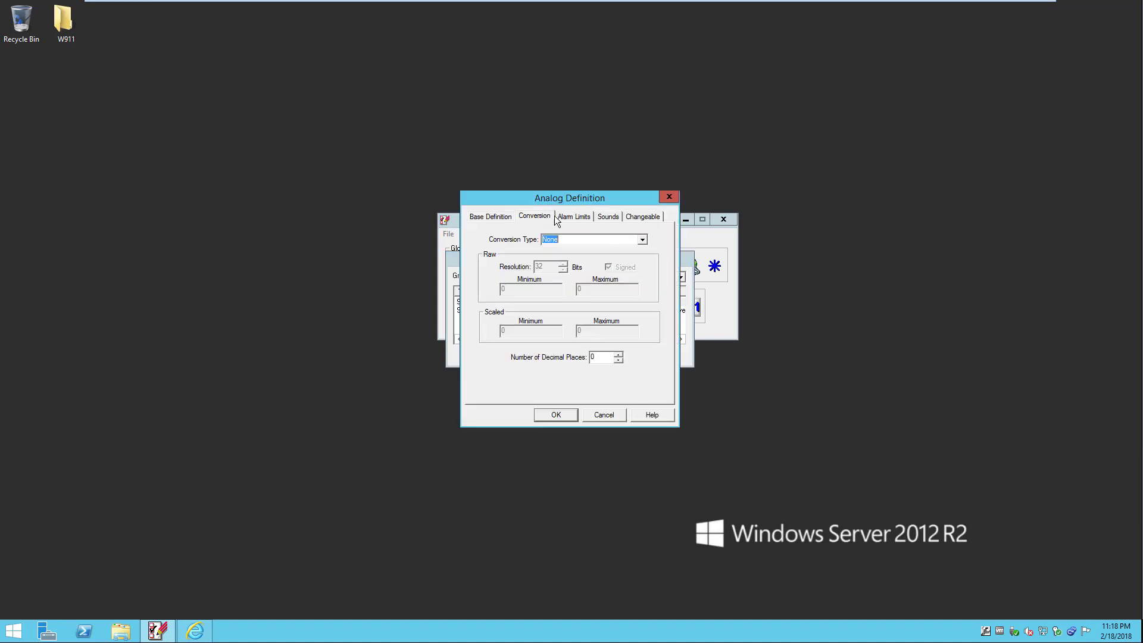
pyautogui.click(571, 218)
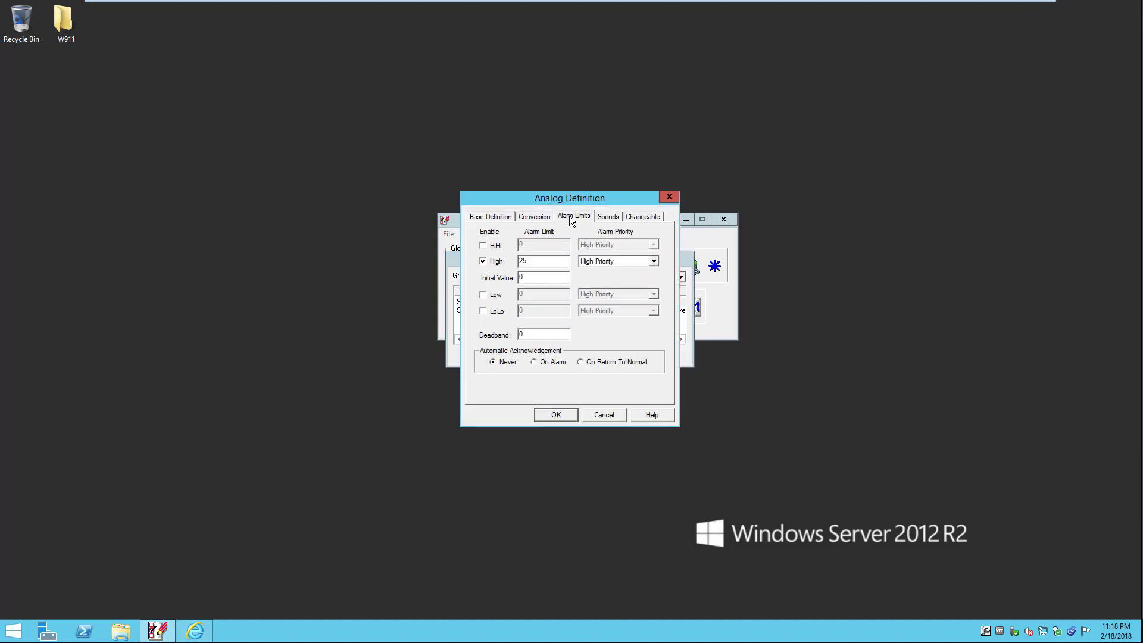
pyautogui.click(559, 418)
pyautogui.click(499, 358)
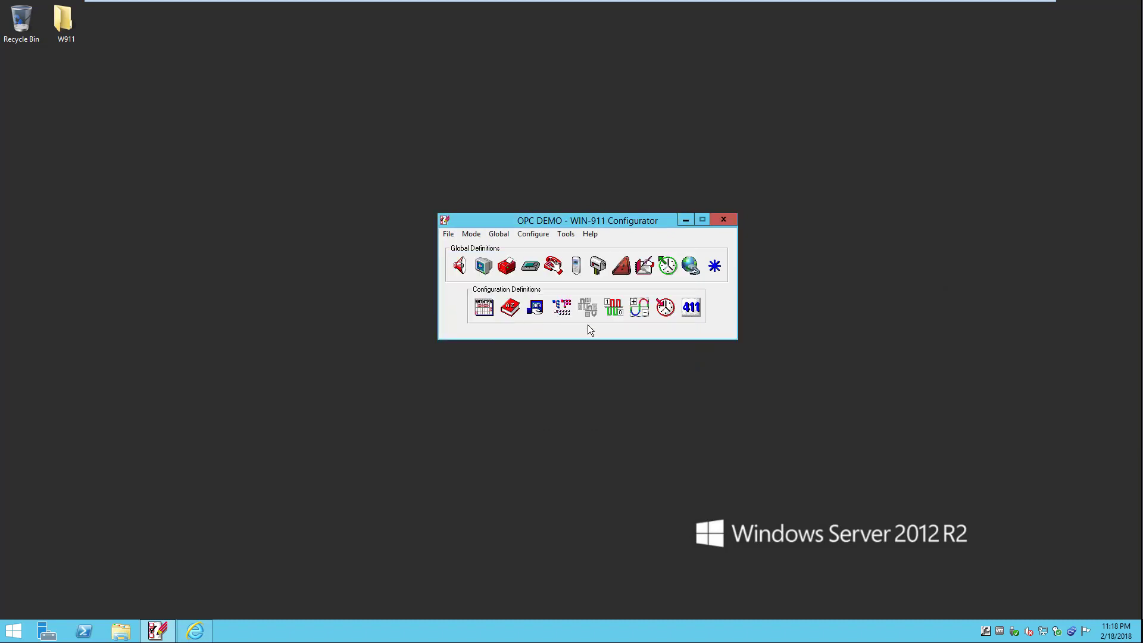
# Step: Check the report definitions list and review the System Watchdog timer's base definition and alarm conditions
pyautogui.click(690, 307)
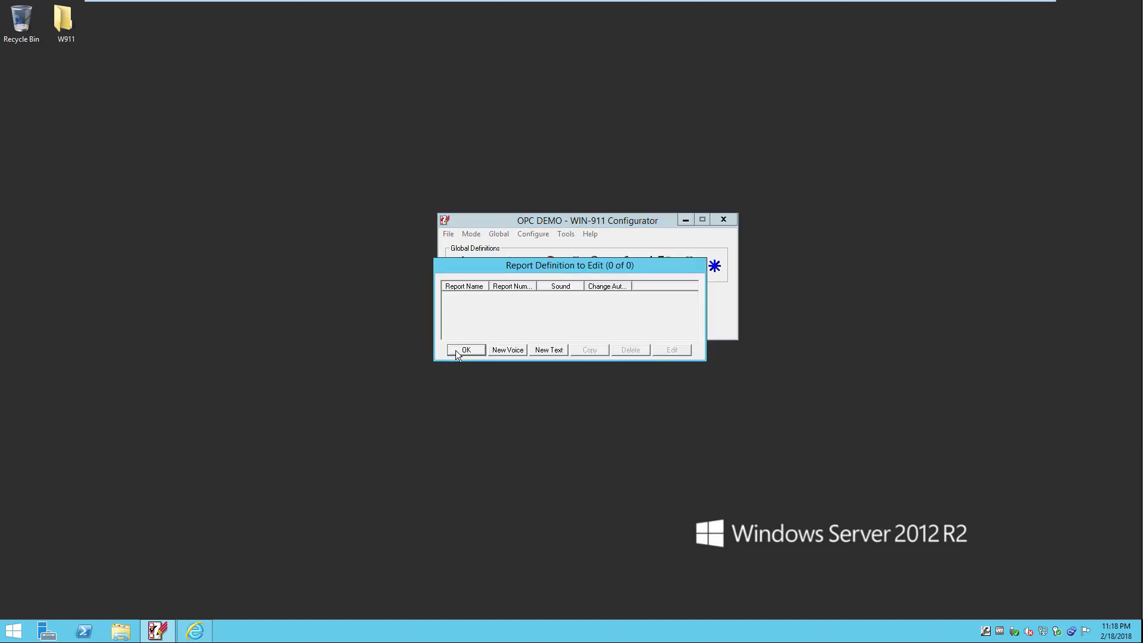
pyautogui.click(457, 352)
pyautogui.click(665, 306)
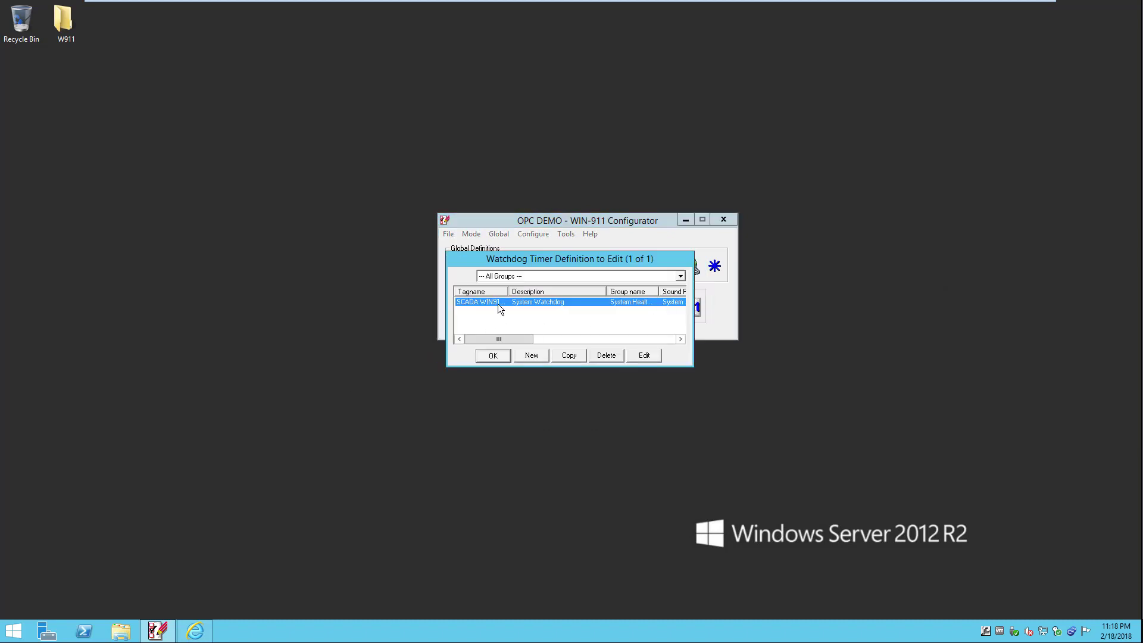
pyautogui.doubleClick(516, 302)
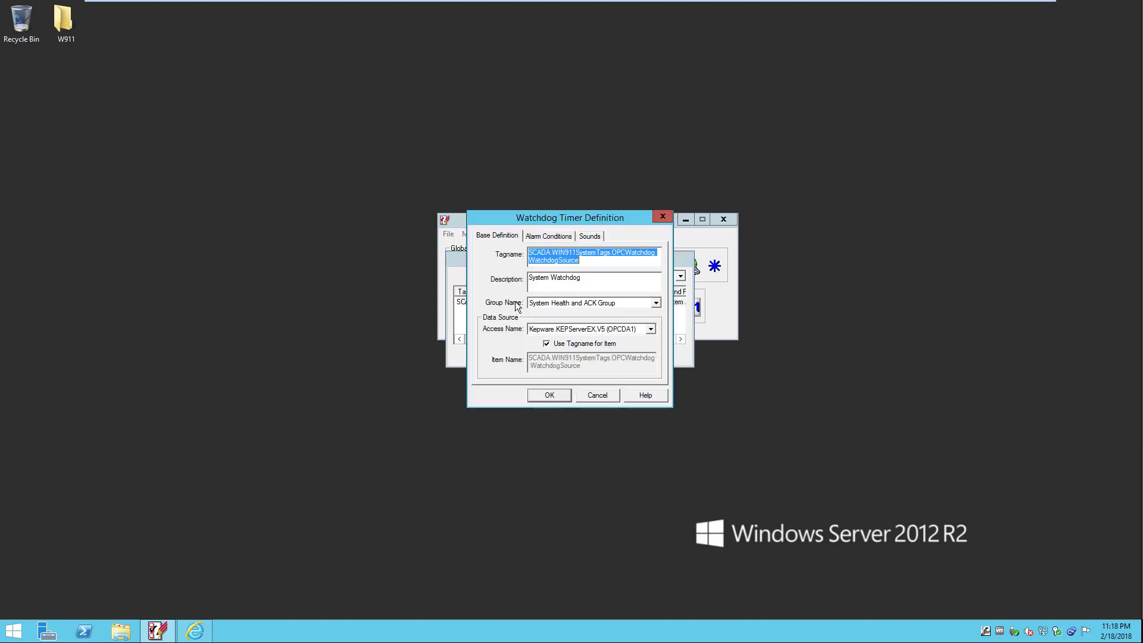
pyautogui.click(552, 239)
pyautogui.click(489, 240)
pyautogui.click(553, 391)
pyautogui.click(494, 356)
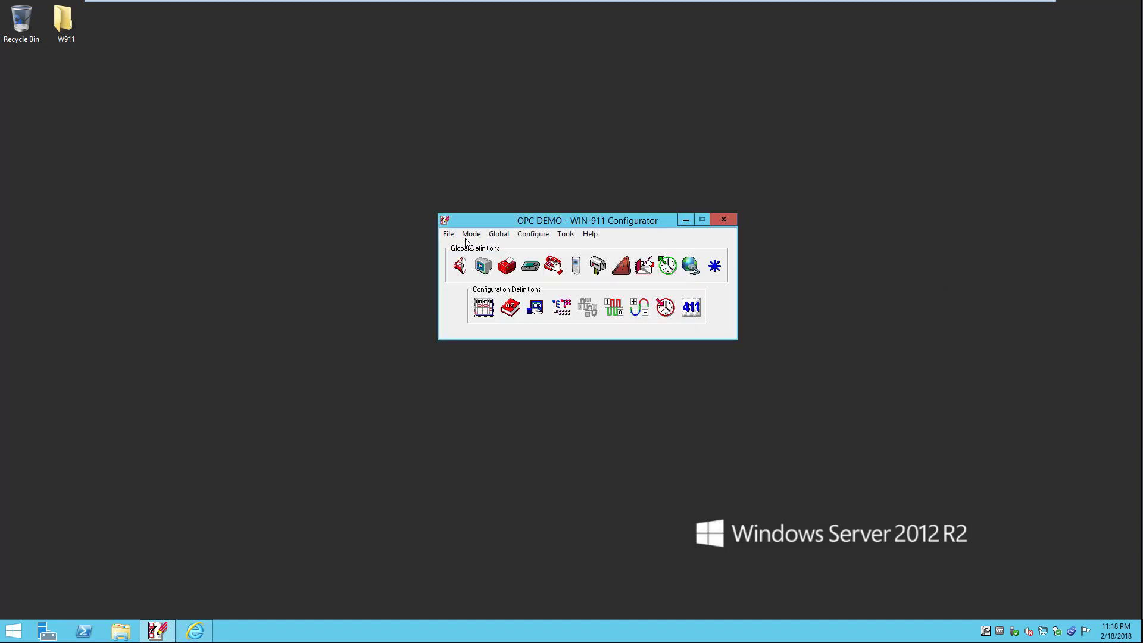
pyautogui.click(454, 235)
pyautogui.click(478, 291)
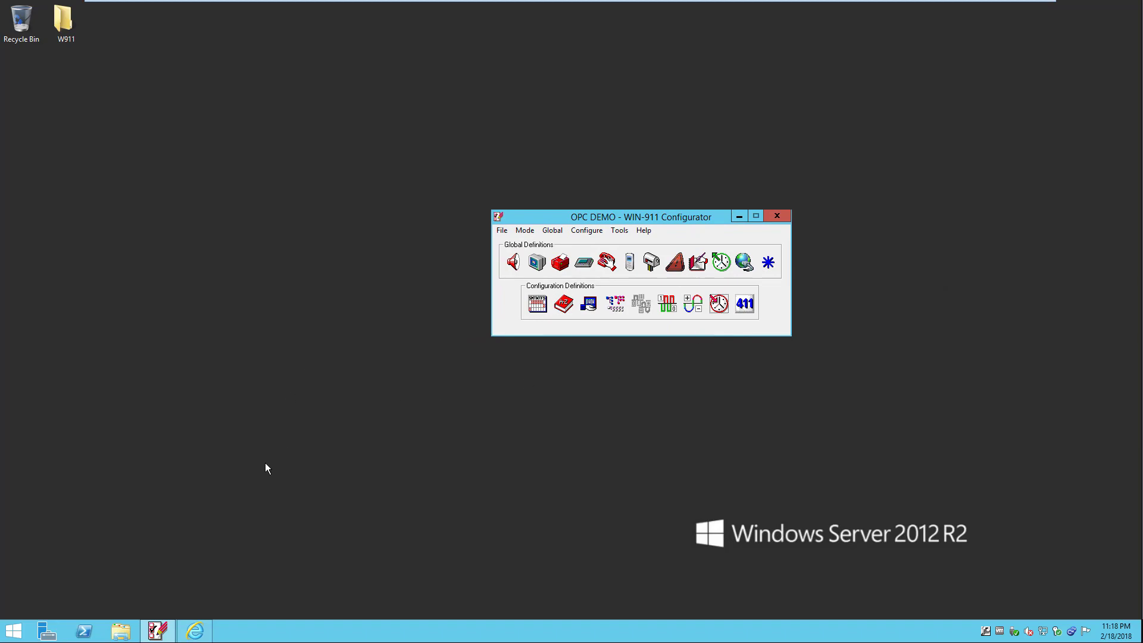
# Step: Launch the V7 Importer and check that WIN-911.ini and OPC DEMO.MDB are the selected configuration files
pyautogui.click(13, 630)
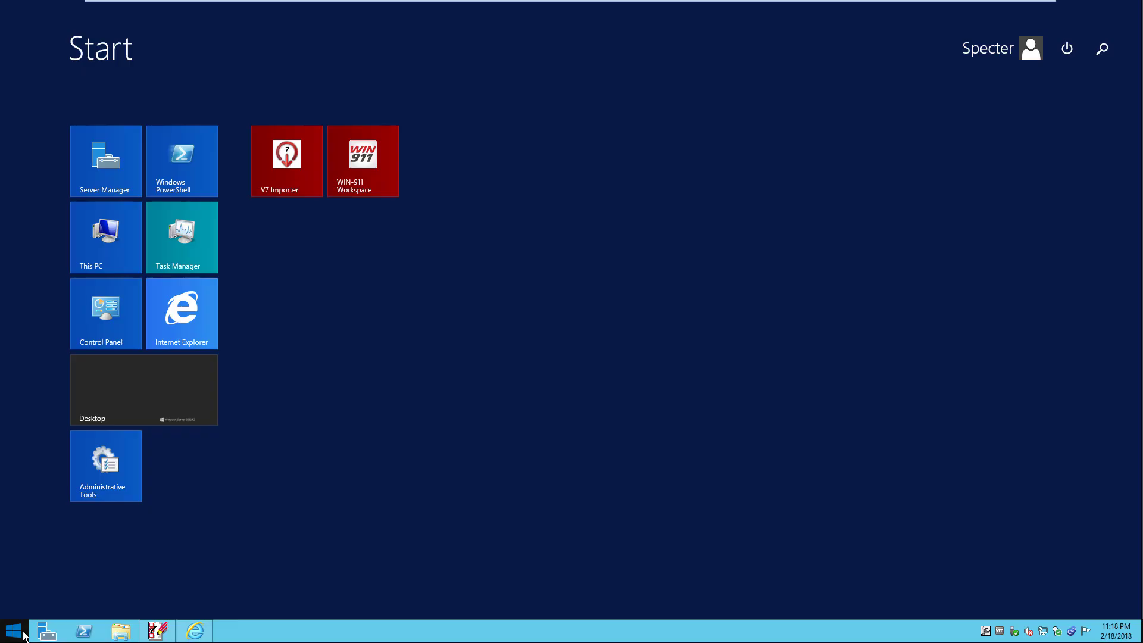
pyautogui.click(284, 176)
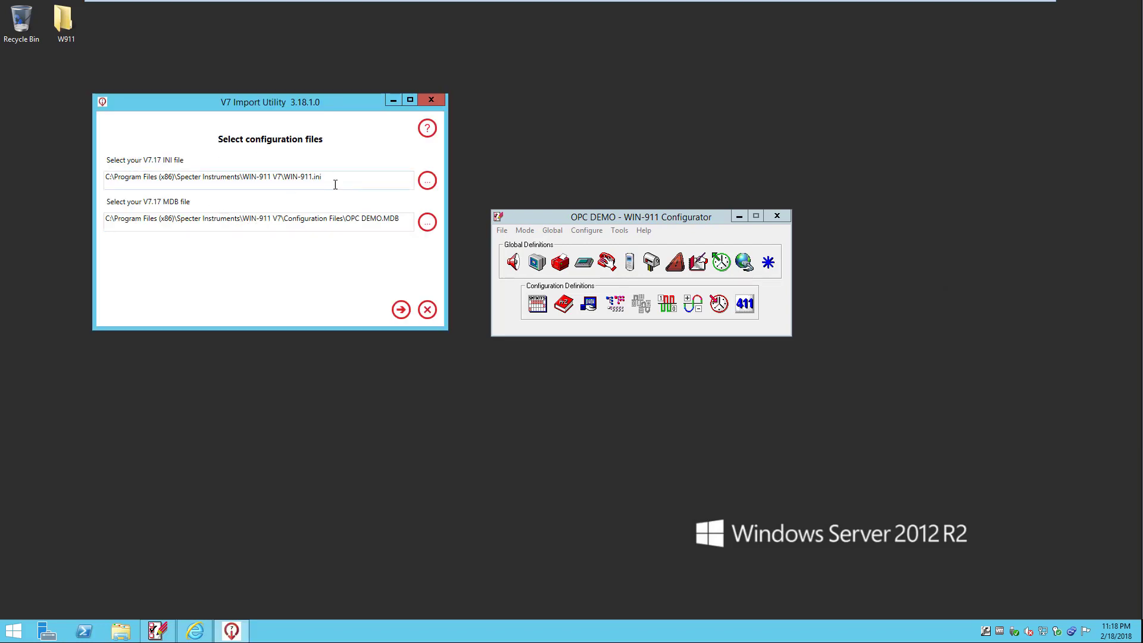
pyautogui.moveTo(330, 179); pyautogui.dragTo(130, 179)
pyautogui.click(379, 226)
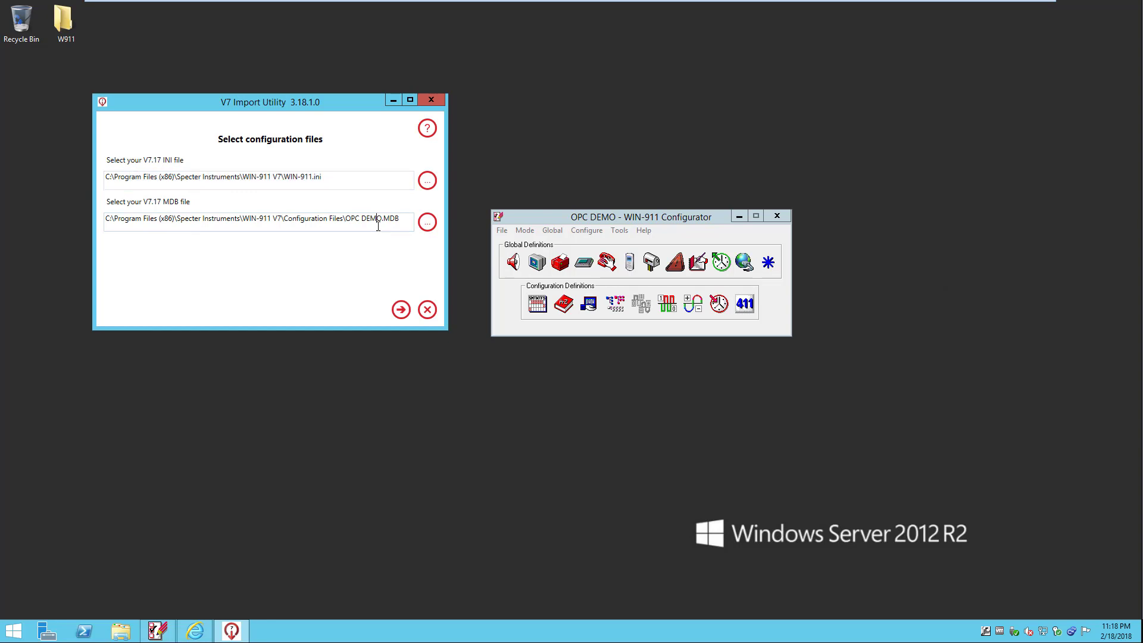
pyautogui.doubleClick(380, 226)
pyautogui.click(386, 225)
# Step: Import the V7 configuration from the selected files and close the import utility
pyautogui.click(401, 307)
pyautogui.click(402, 310)
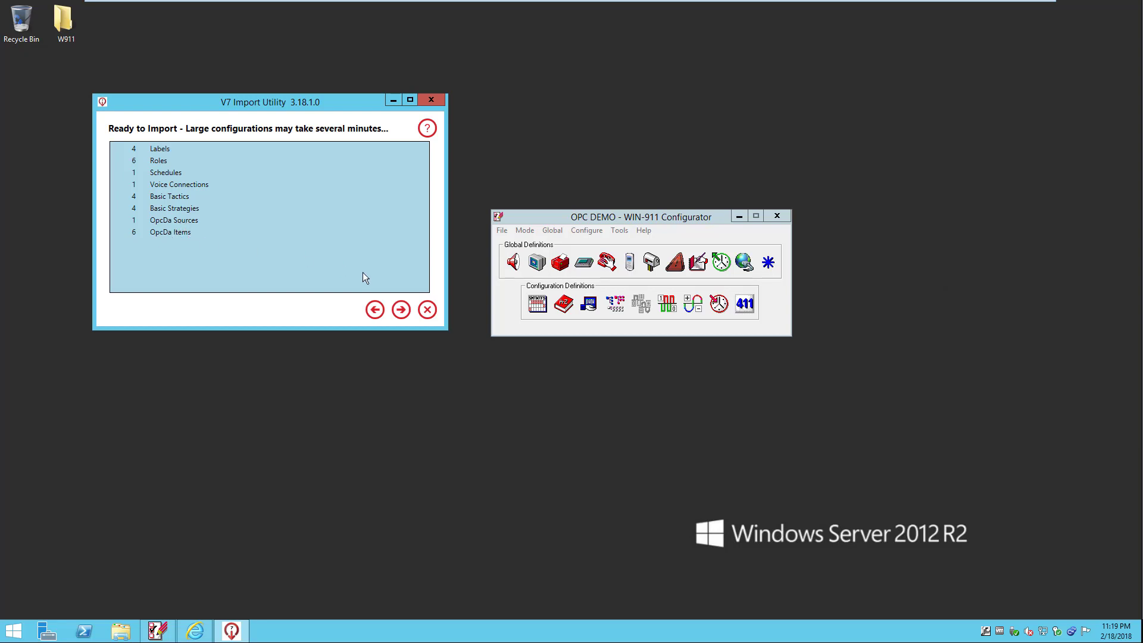
pyautogui.click(401, 310)
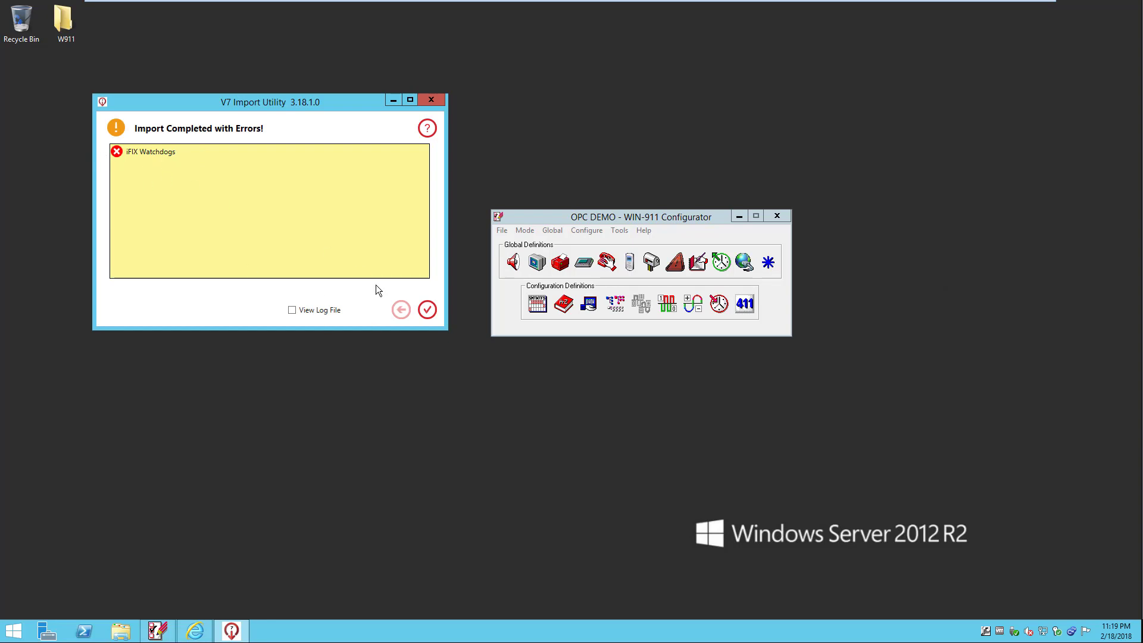
pyautogui.click(426, 312)
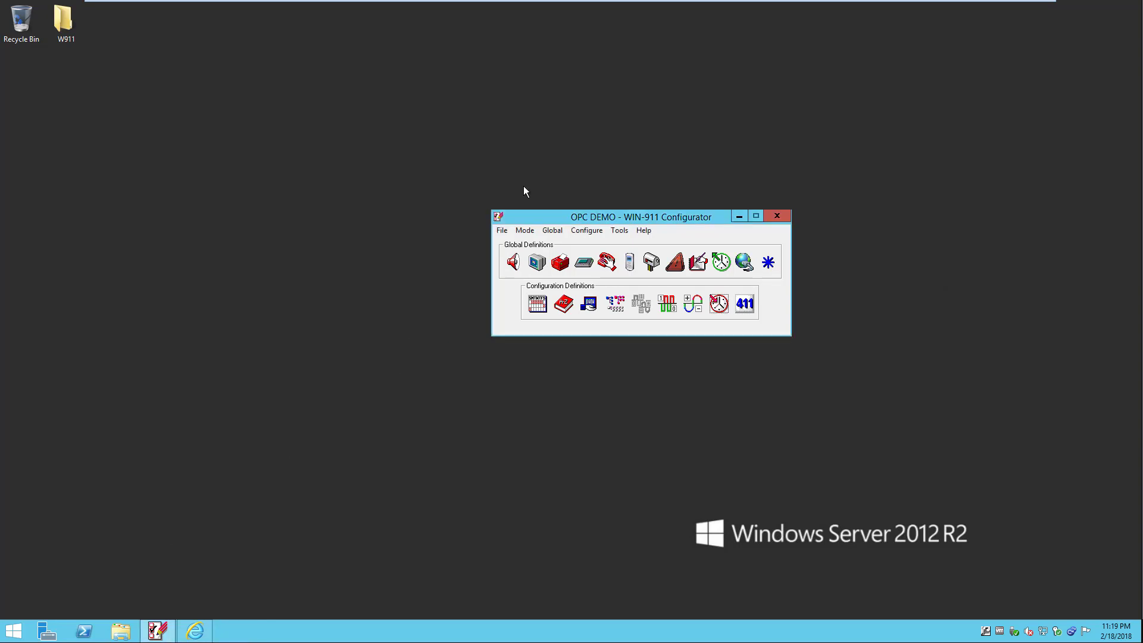
# Step: Switch to WIN-911 Workspace in Internet Explorer and open the OPC DA alarming sources
pyautogui.click(208, 630)
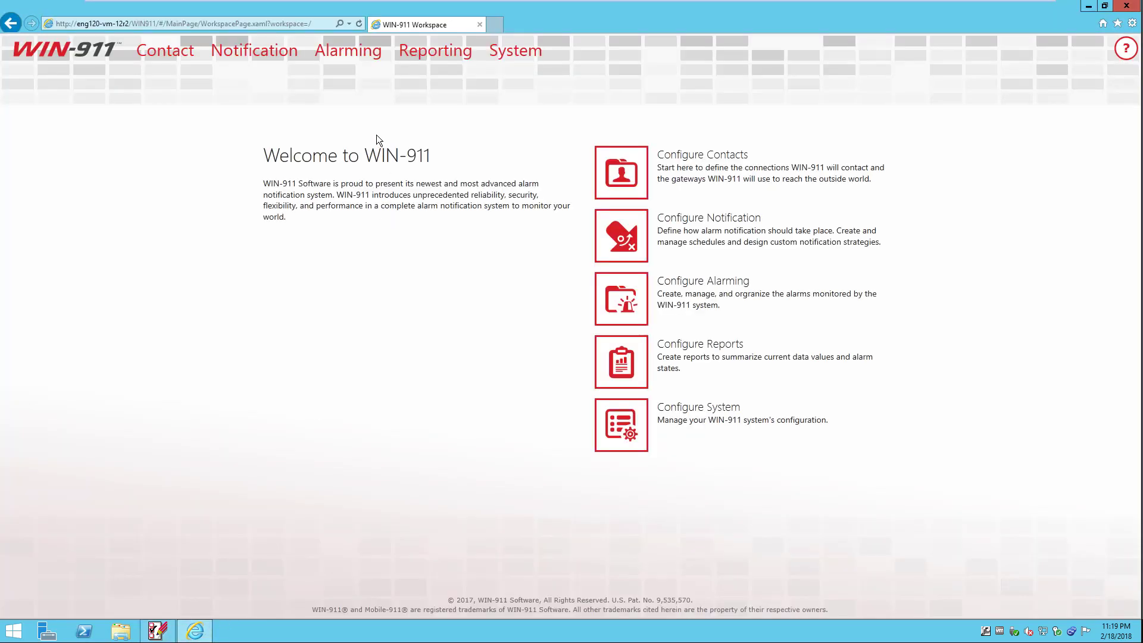
pyautogui.click(358, 50)
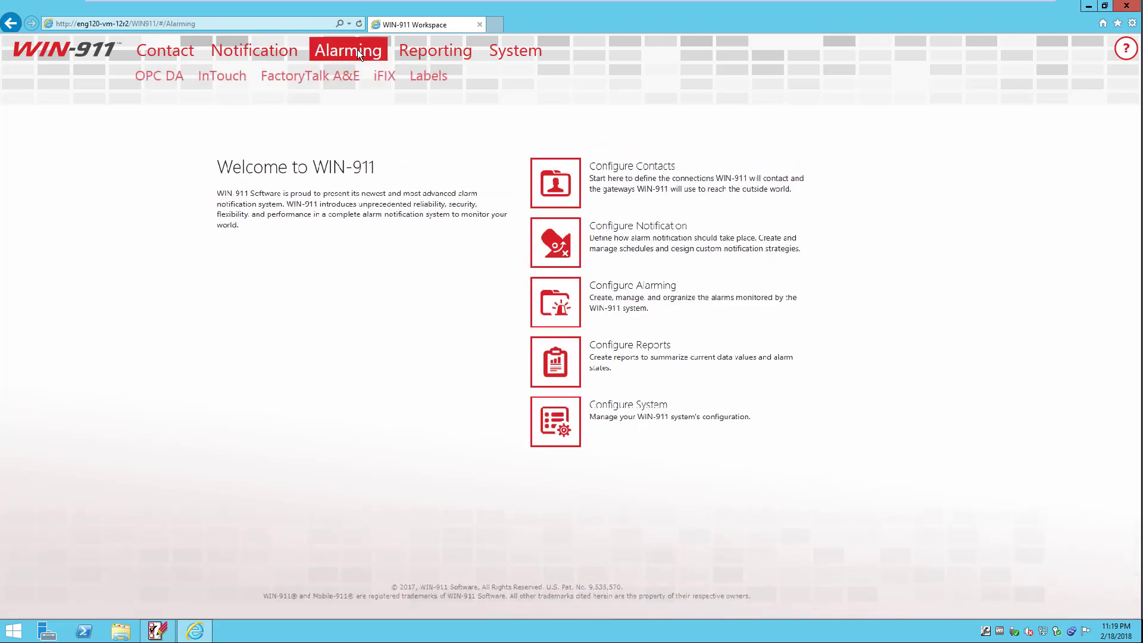
pyautogui.click(136, 79)
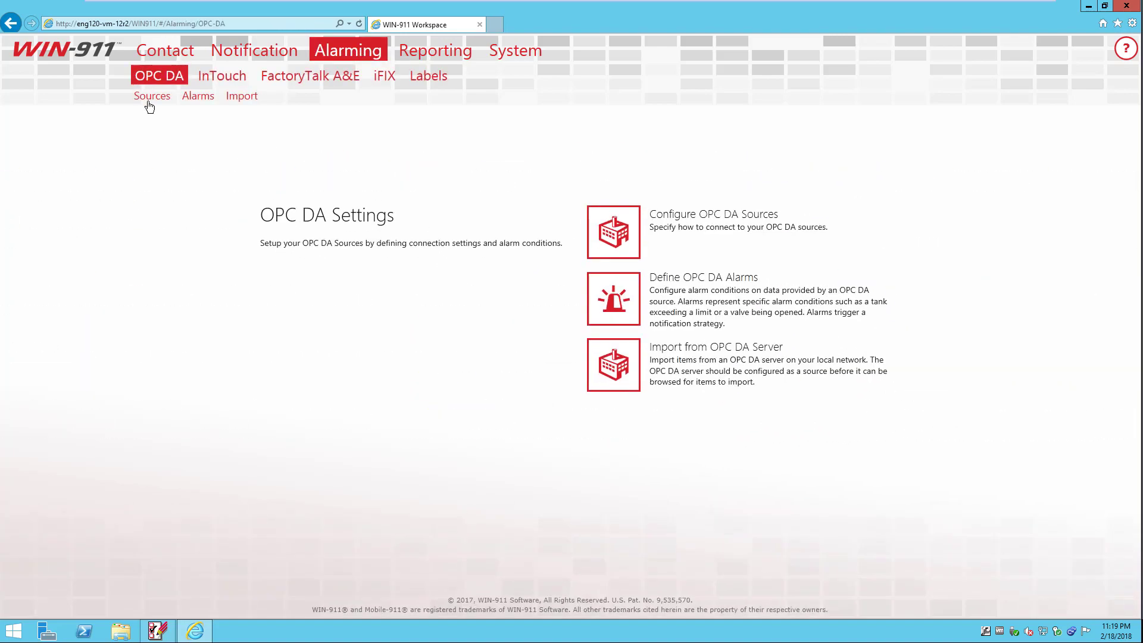
pyautogui.click(151, 96)
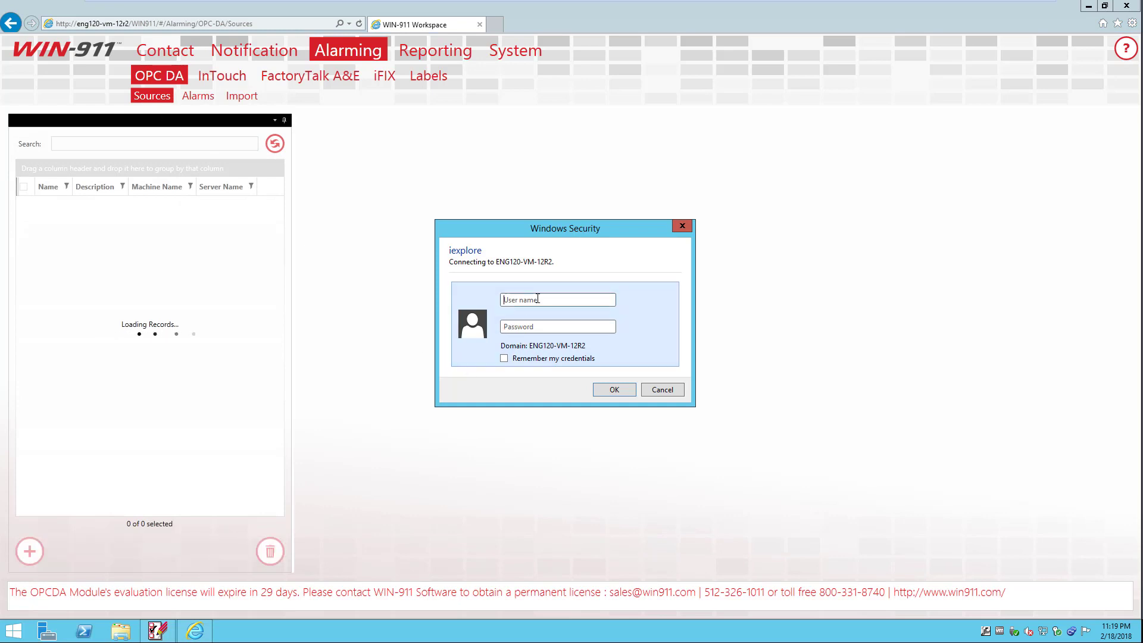
# Step: Sign in to the WIN-911 server with the account's user name and password
pyautogui.click(538, 298)
pyautogui.write('specter')
pyautogui.press('Tab')
pyautogui.write('************')
pyautogui.press('Return')
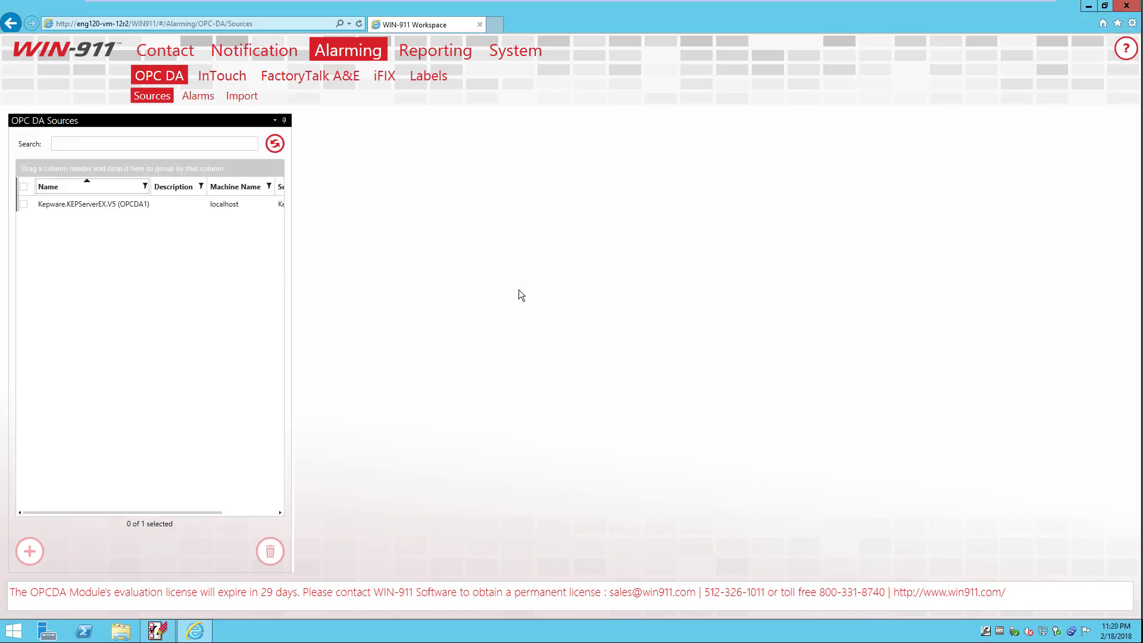
# Step: Review the Kepware.KEPServerEX.V5 (OPCDA1) source and the item and alarm details of SCADA.FreshWaterTank.GateValve.AlarmOpen1
pyautogui.click(109, 203)
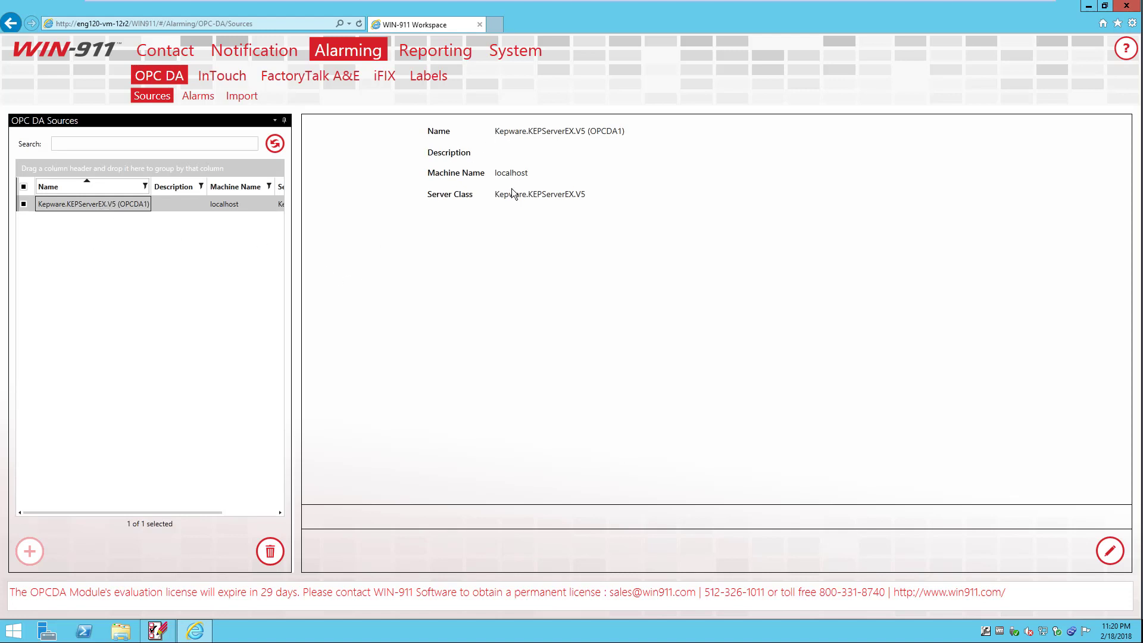
pyautogui.click(200, 96)
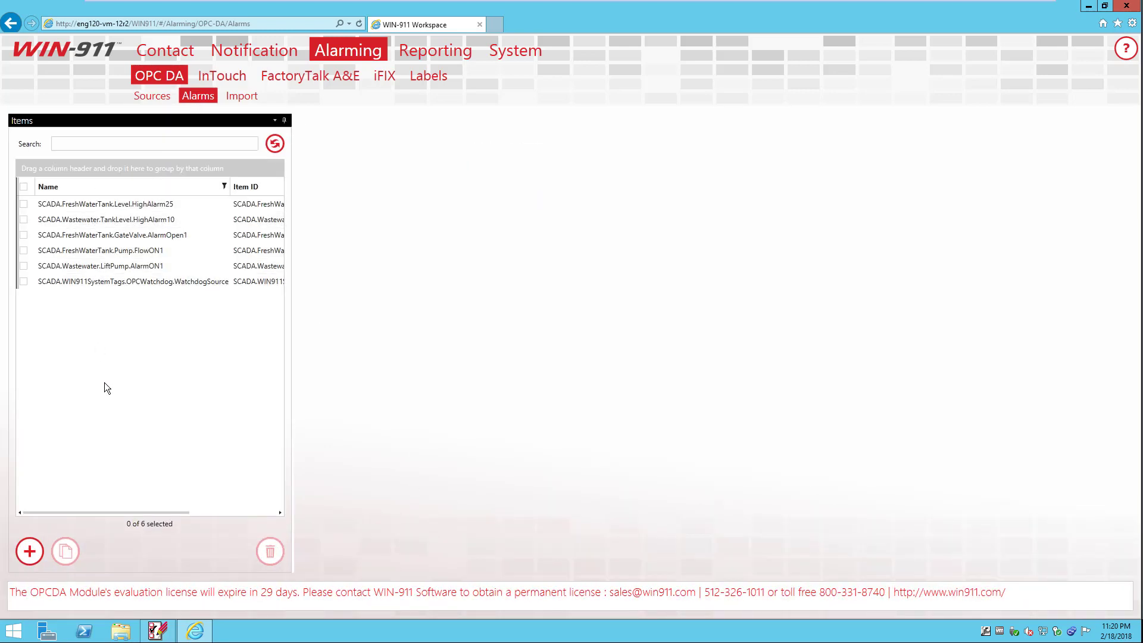
pyautogui.click(110, 238)
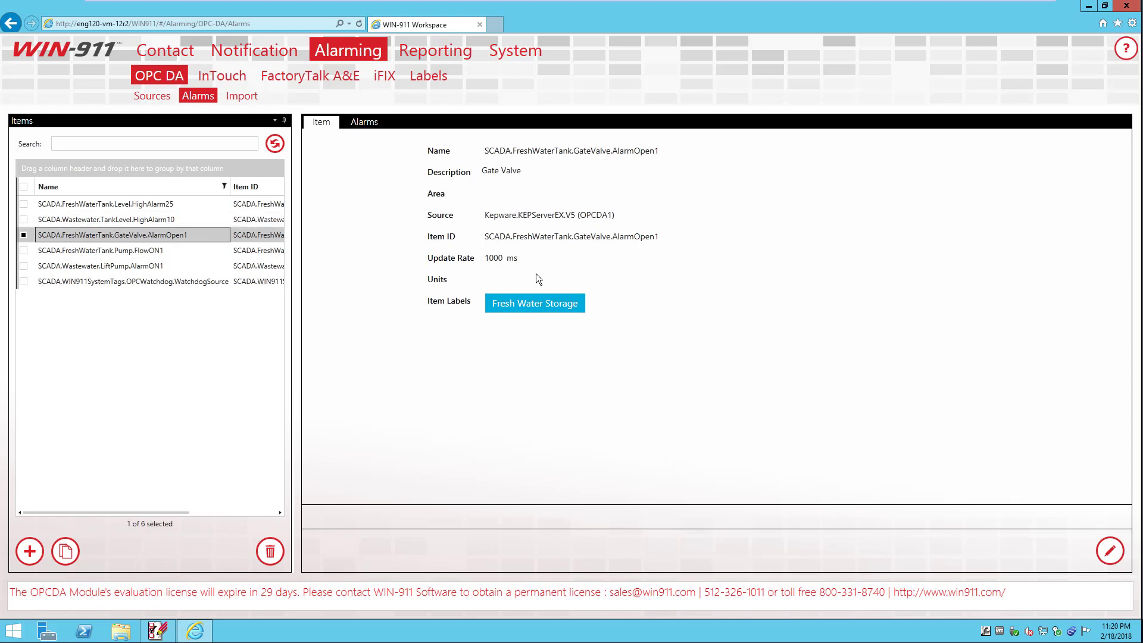
pyautogui.click(365, 123)
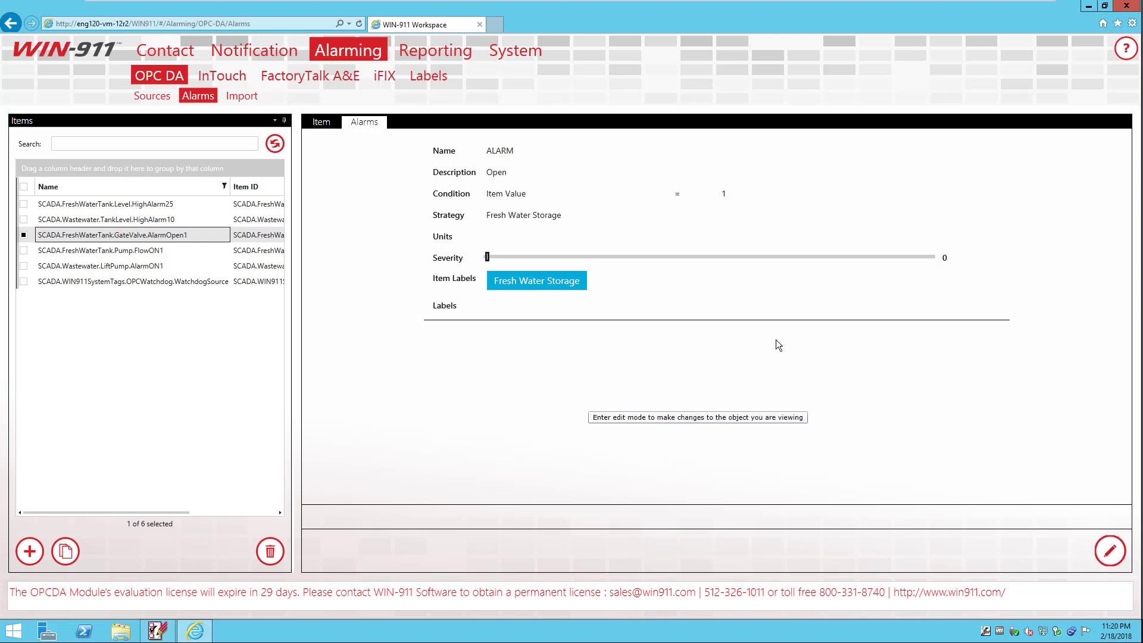
# Step: Open the gate valve's alarm for editing to examine its condition operators and value, and discard the edit
pyautogui.click(1110, 551)
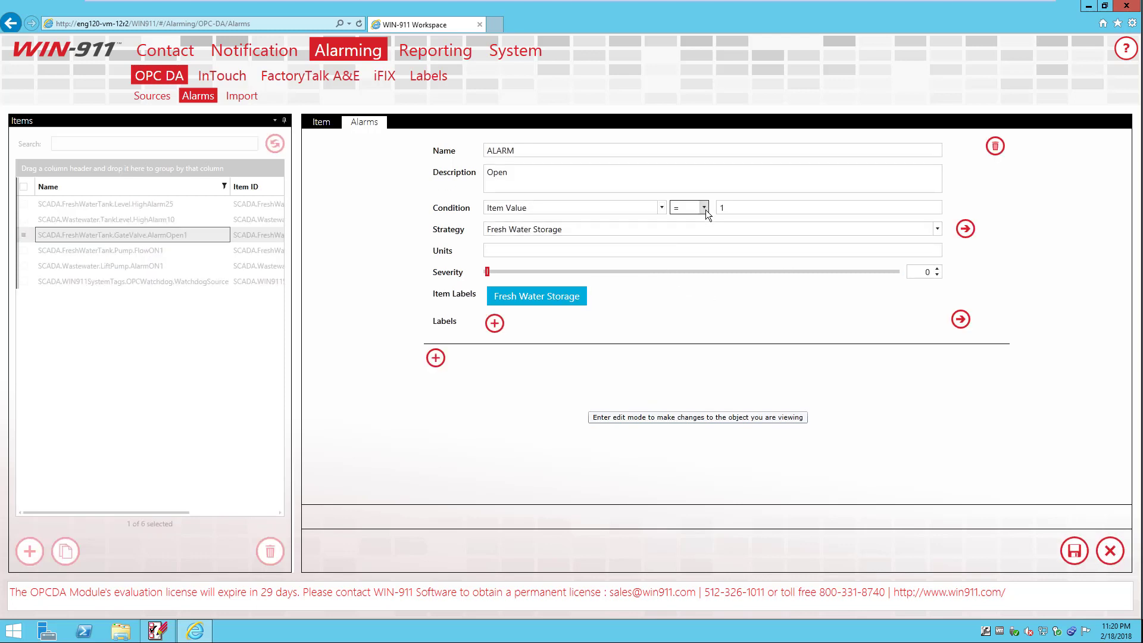
pyautogui.click(705, 208)
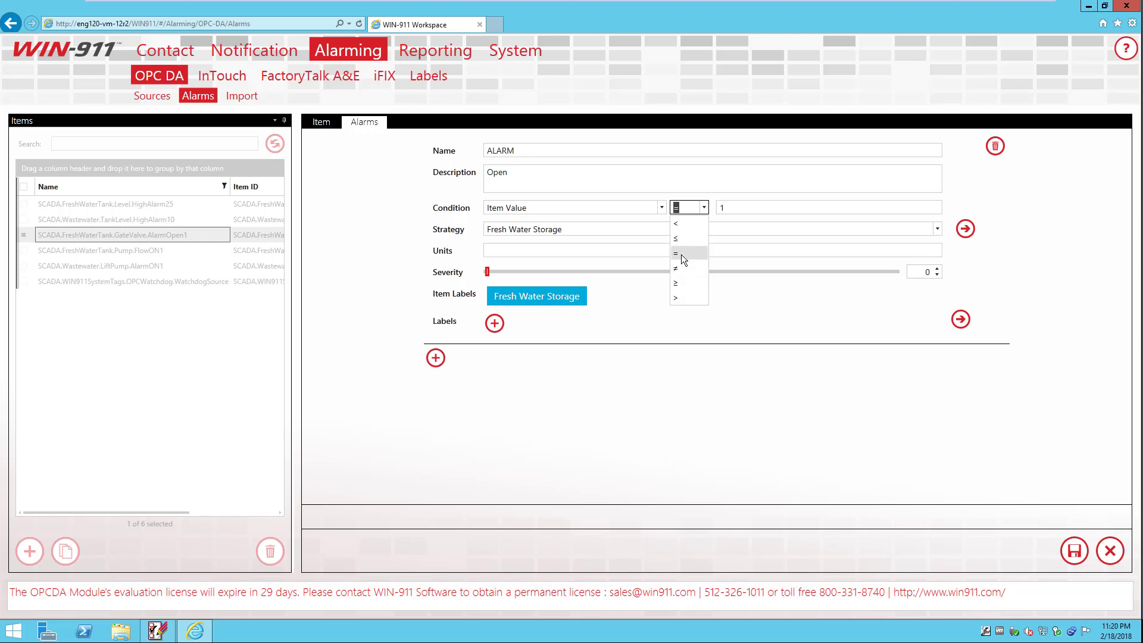
pyautogui.scroll(-1, 683, 262)
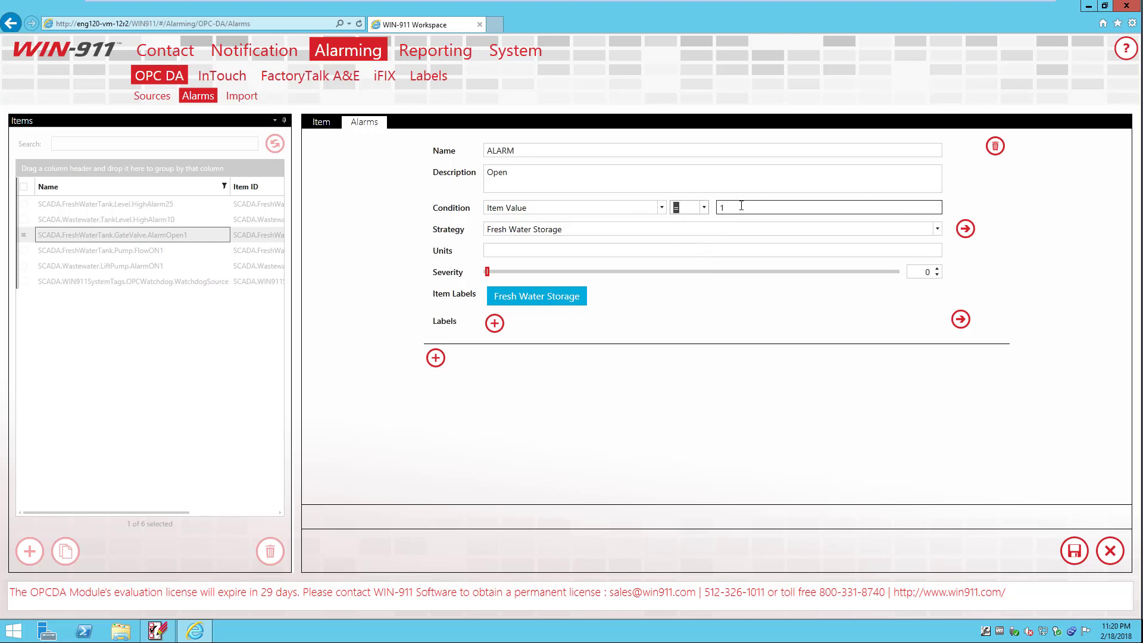
pyautogui.moveTo(740, 207); pyautogui.dragTo(703, 209)
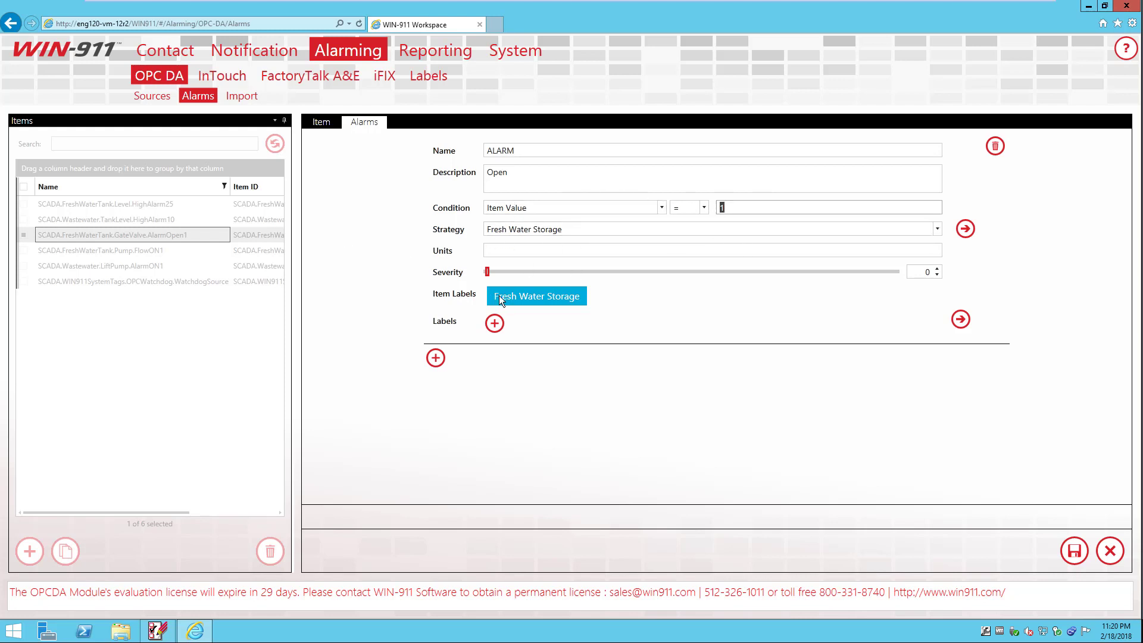
pyautogui.click(1108, 553)
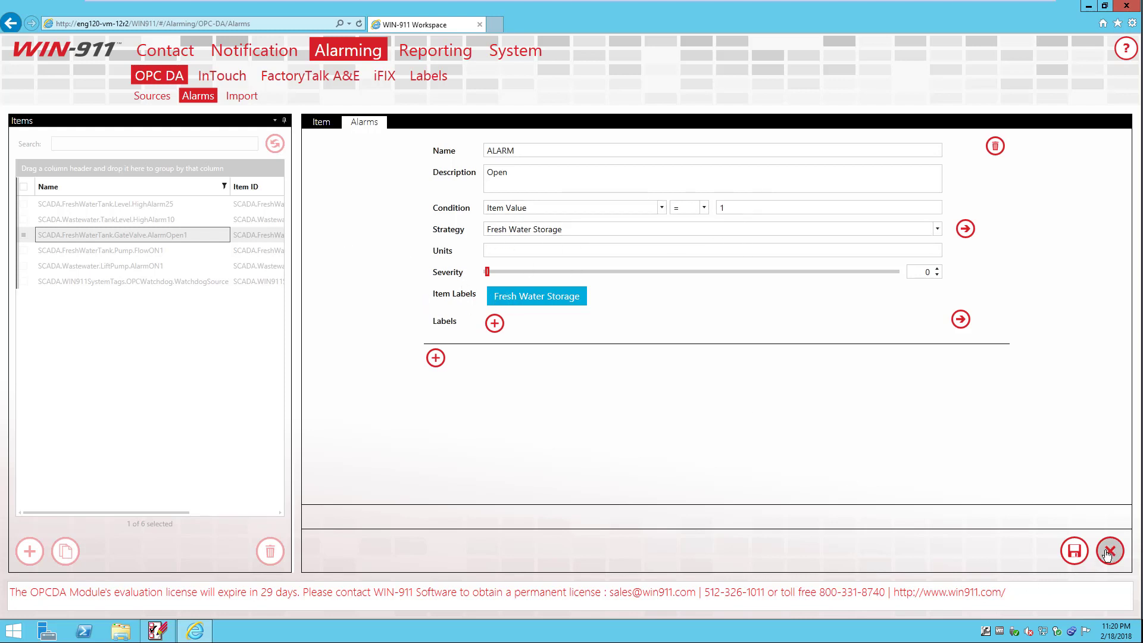
pyautogui.click(619, 353)
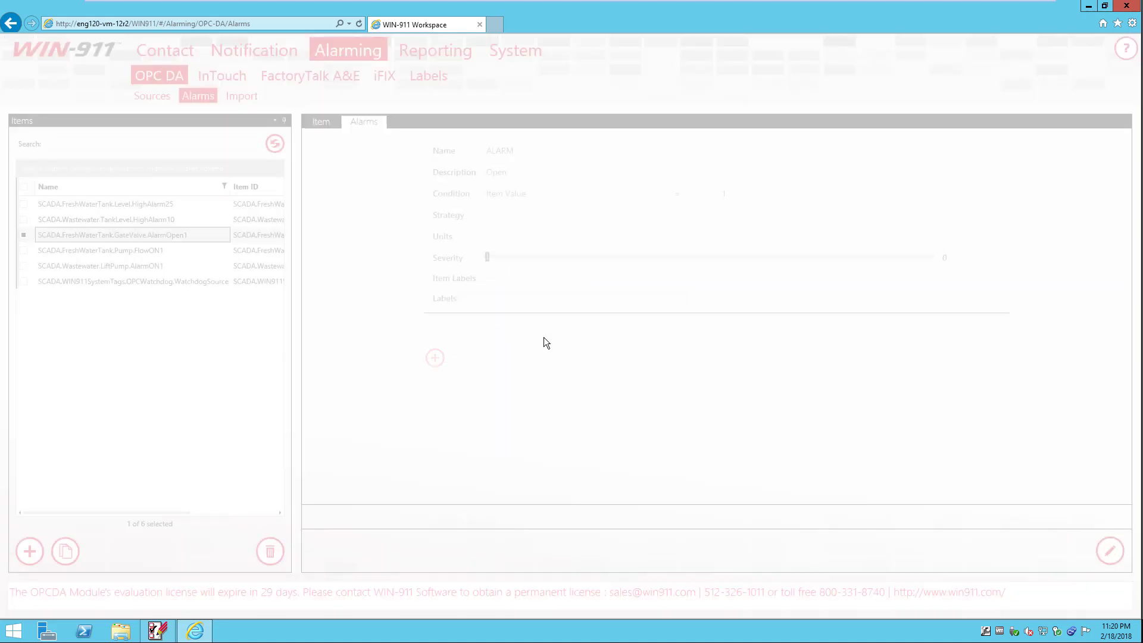
# Step: Review the item details and alarm condition of SCADA.FreshWaterTank.Level.HighAlarm25
pyautogui.click(152, 206)
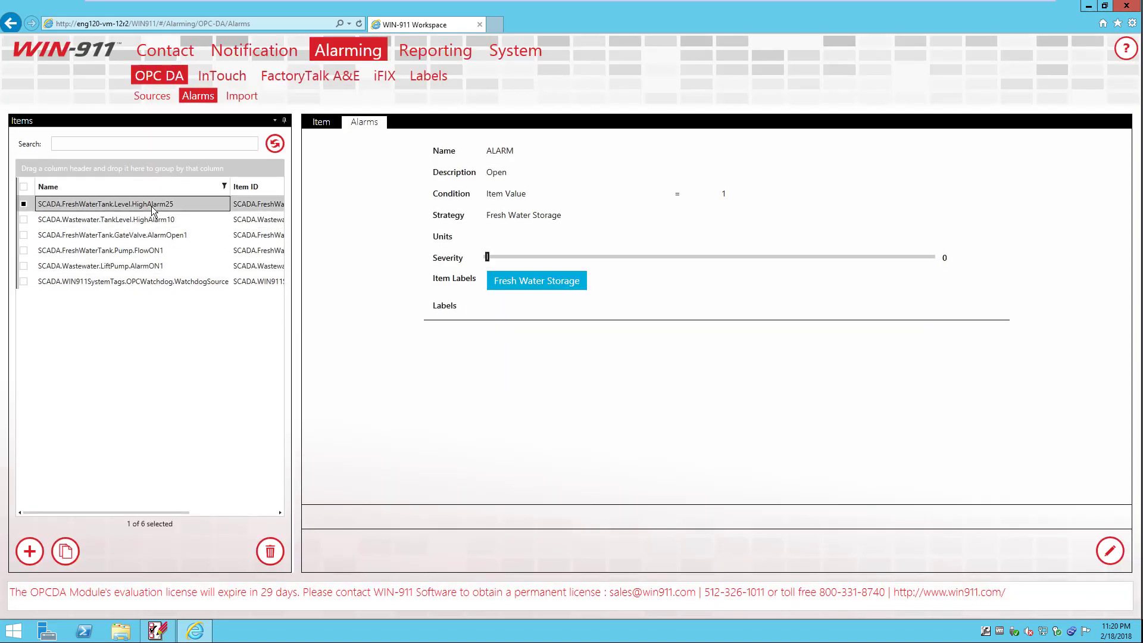
pyautogui.click(309, 123)
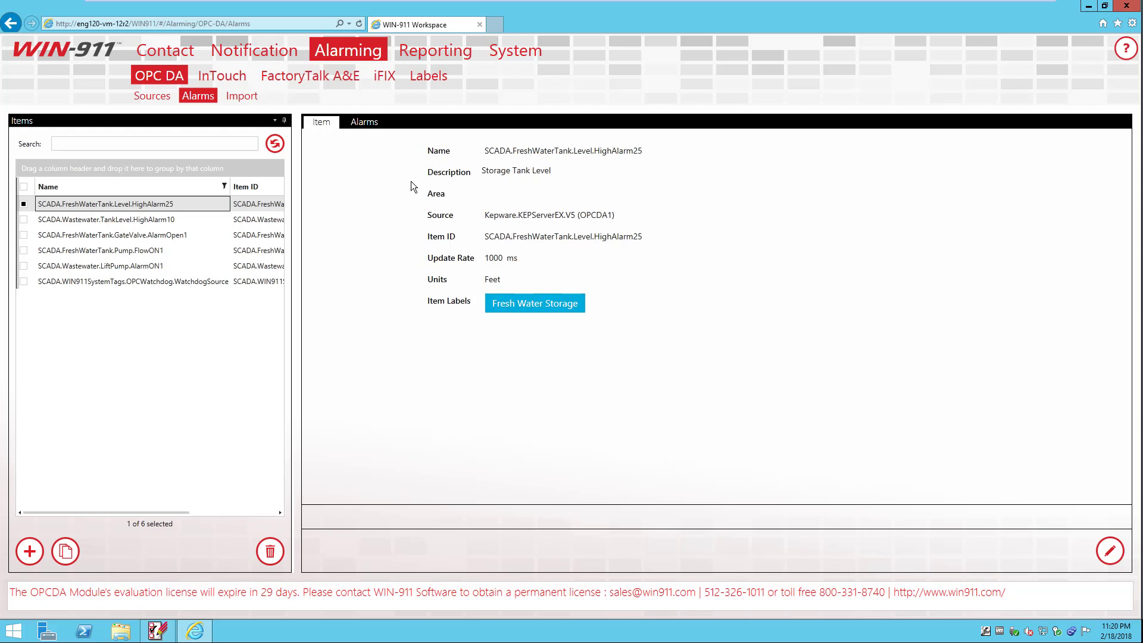
pyautogui.click(369, 124)
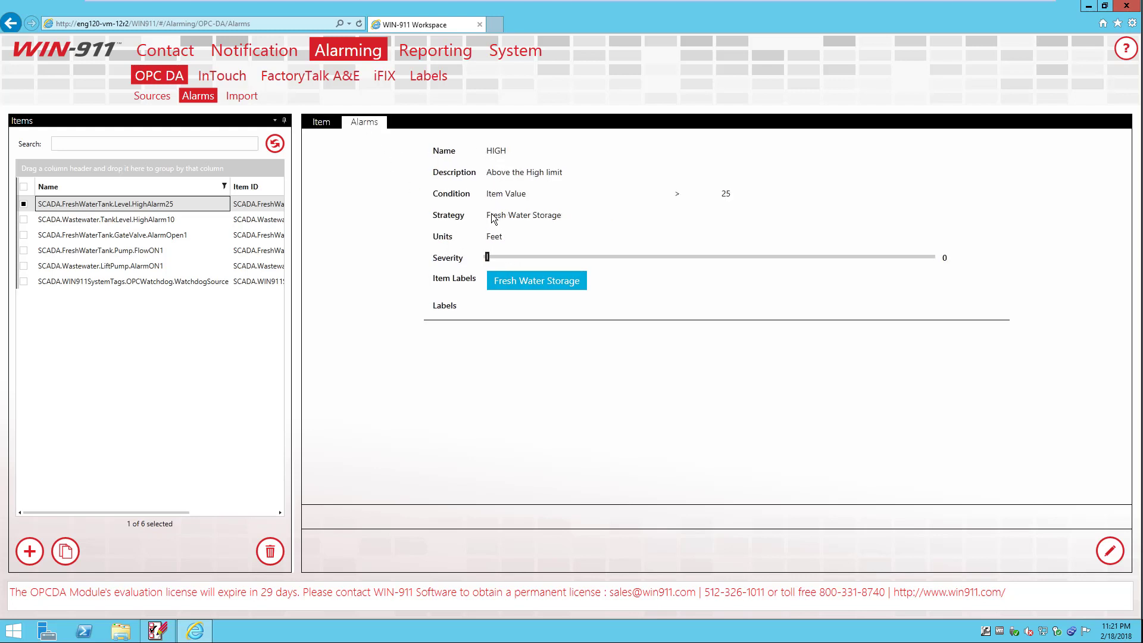
# Step: Add a second alarm condition named HiHI to the SCADA.FreshWaterTank.Level.HighAlarm25 item
pyautogui.click(1109, 551)
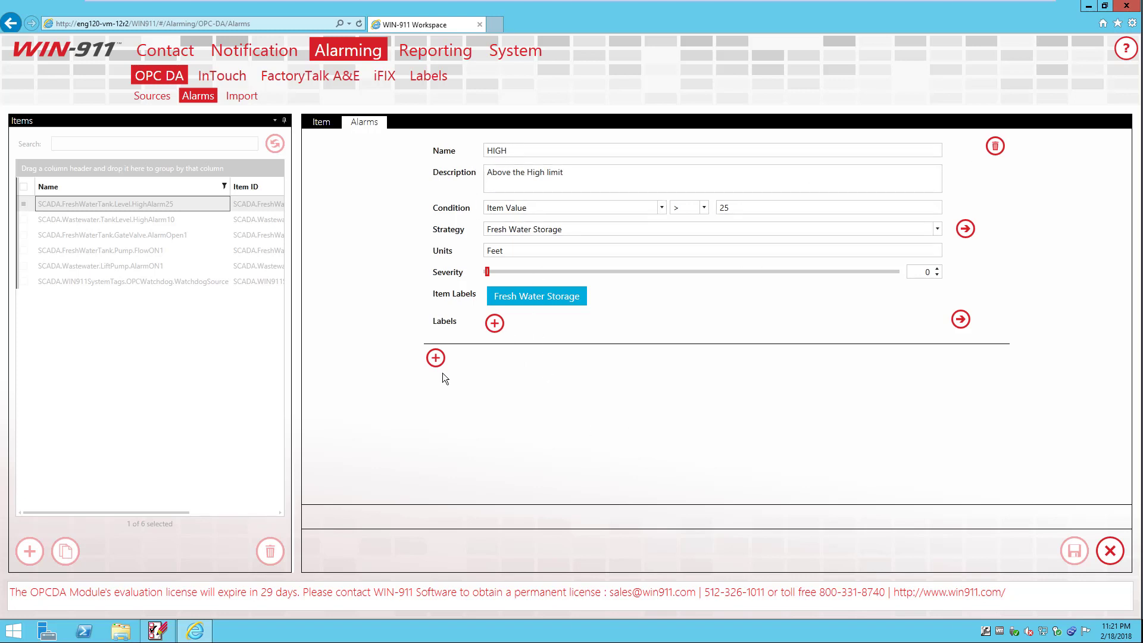
pyautogui.click(435, 359)
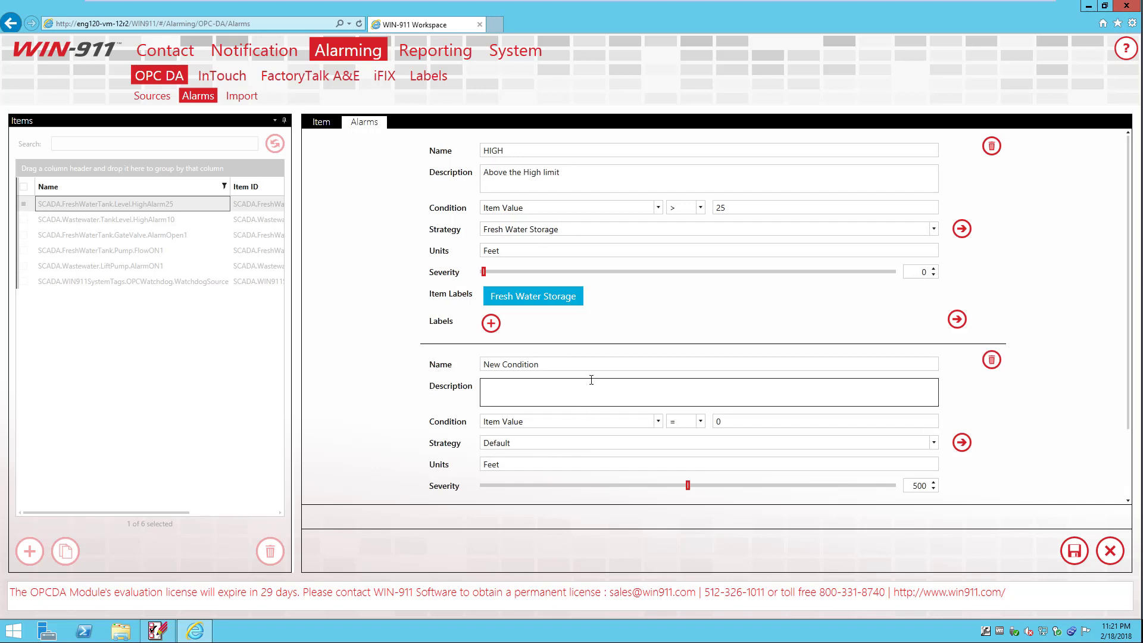
pyautogui.click(512, 368)
pyautogui.write('HiHI')
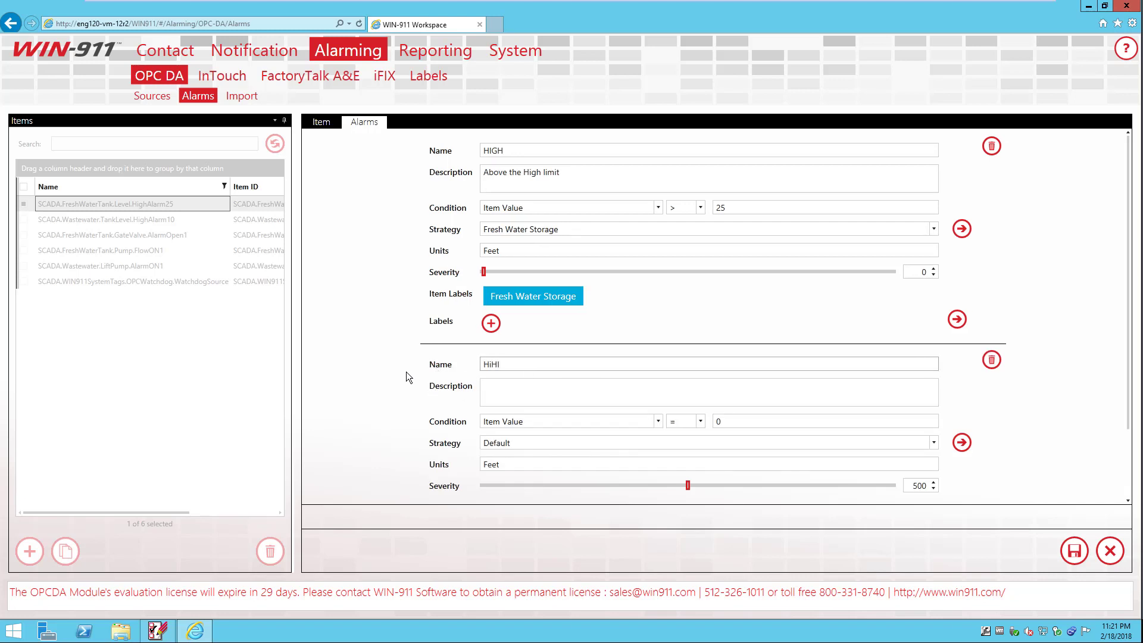
# Step: Correct the second alarm's name to HiHi and set its condition to Item Value > 30
pyautogui.press('BackSpace')
pyautogui.write('i')
pyautogui.click(685, 421)
pyautogui.click(677, 512)
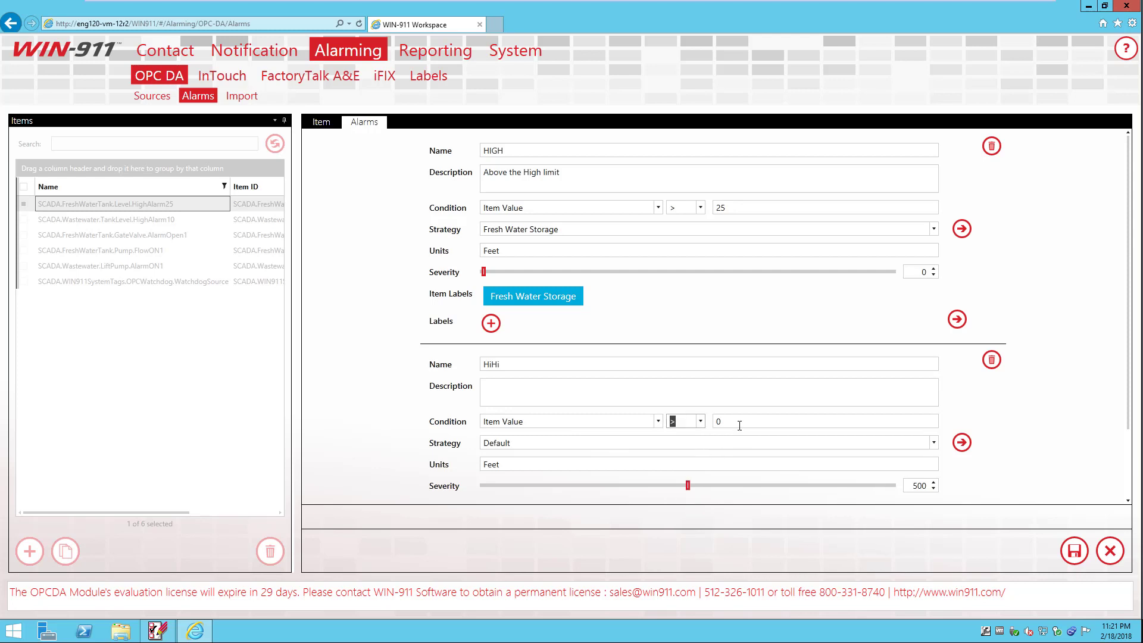
pyautogui.press('Tab')
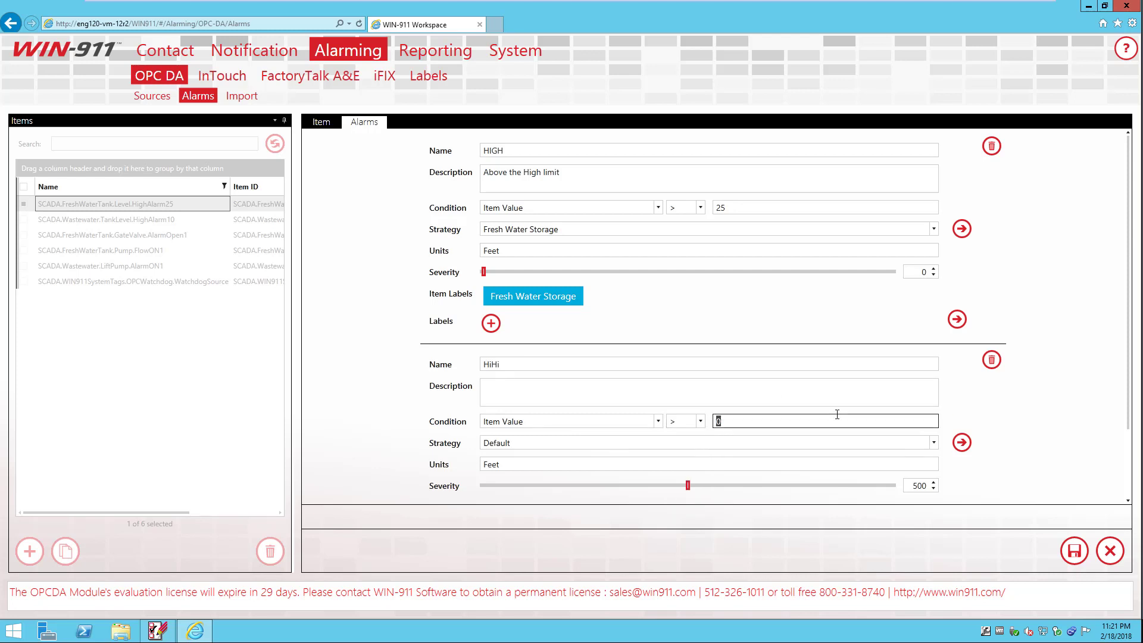
pyautogui.write('30')
# Step: Check the available strategies for the HiHi alarm, leave it on Default with units in Feet, and save the alarms
pyautogui.click(934, 443)
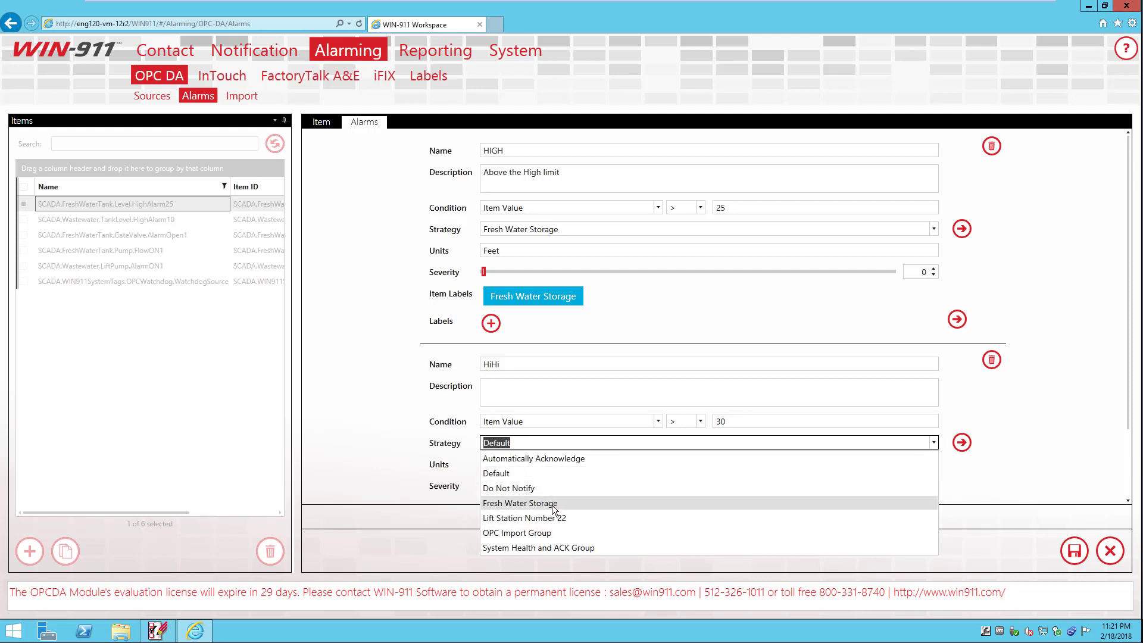
pyautogui.click(424, 478)
pyautogui.click(527, 465)
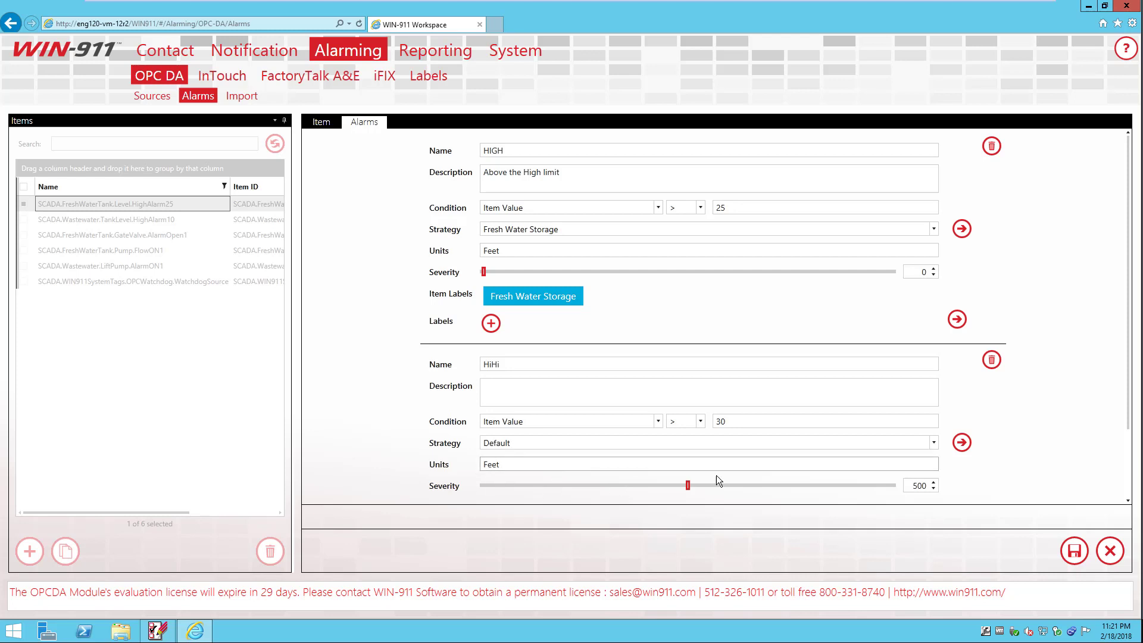
pyautogui.click(1074, 555)
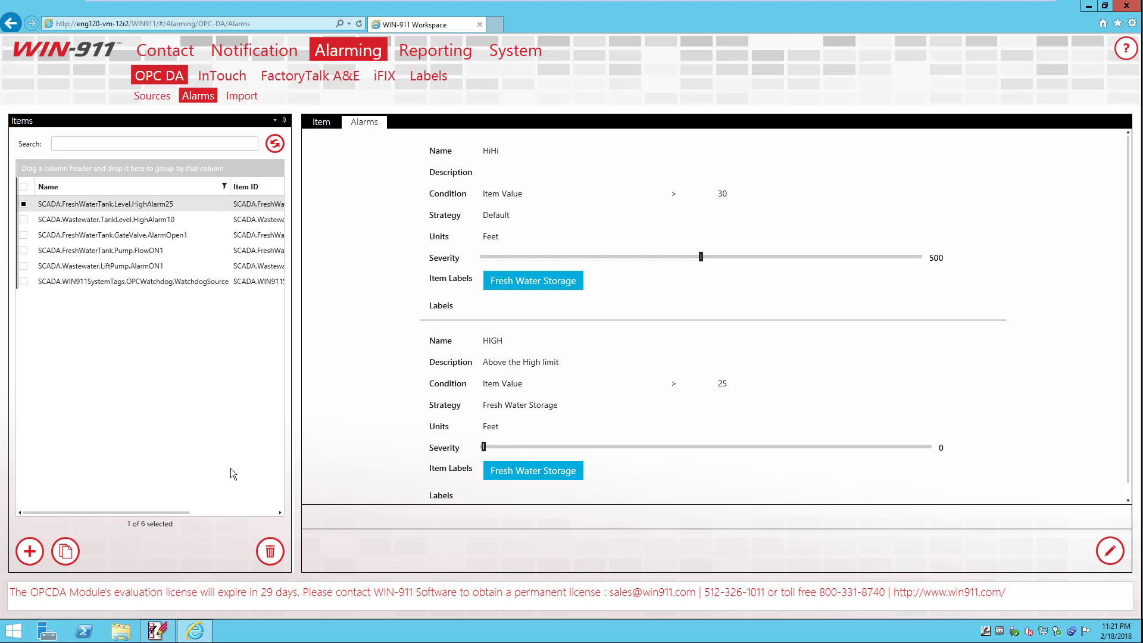
# Step: Review the item details and alarm of SCADA.WIN911SystemTags.OPCWatchdog.WatchdogSource
pyautogui.click(145, 282)
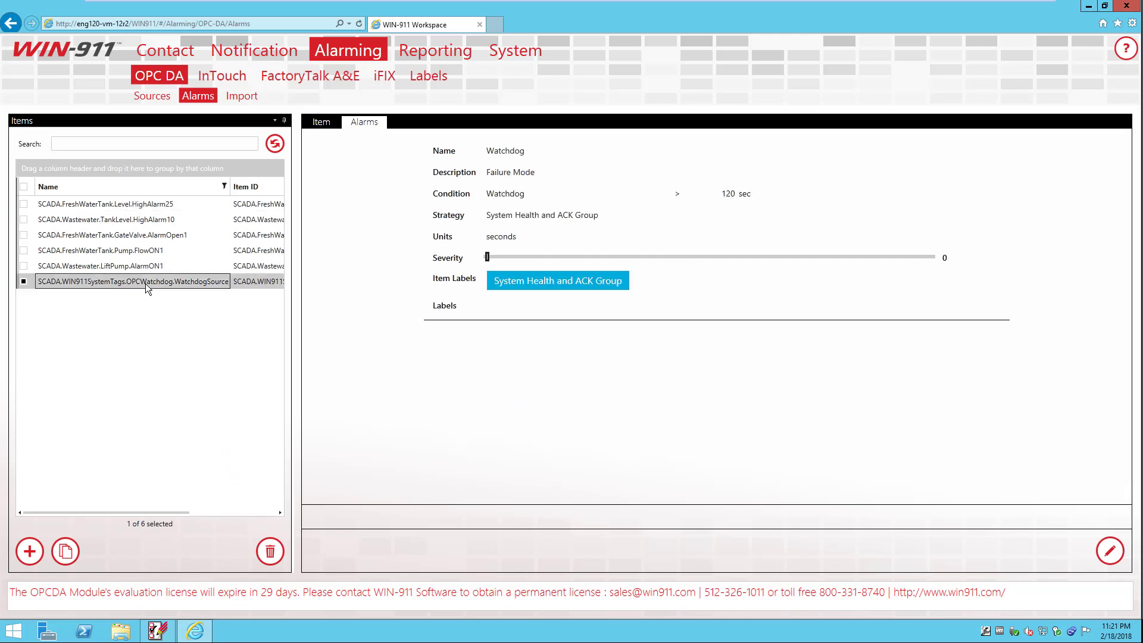
pyautogui.click(321, 122)
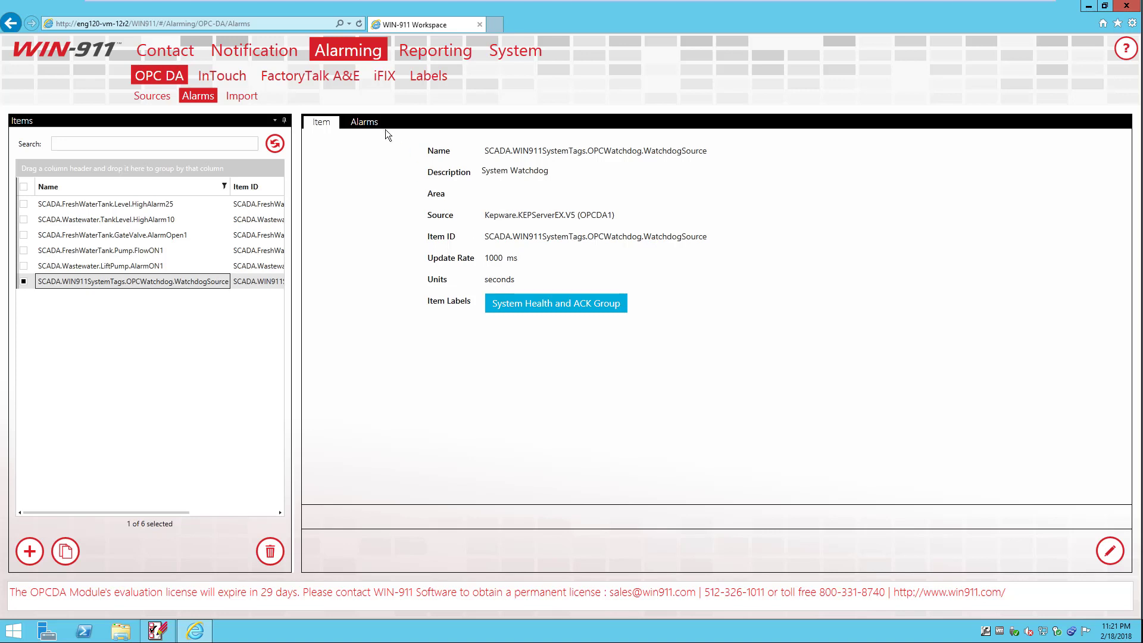
pyautogui.click(368, 123)
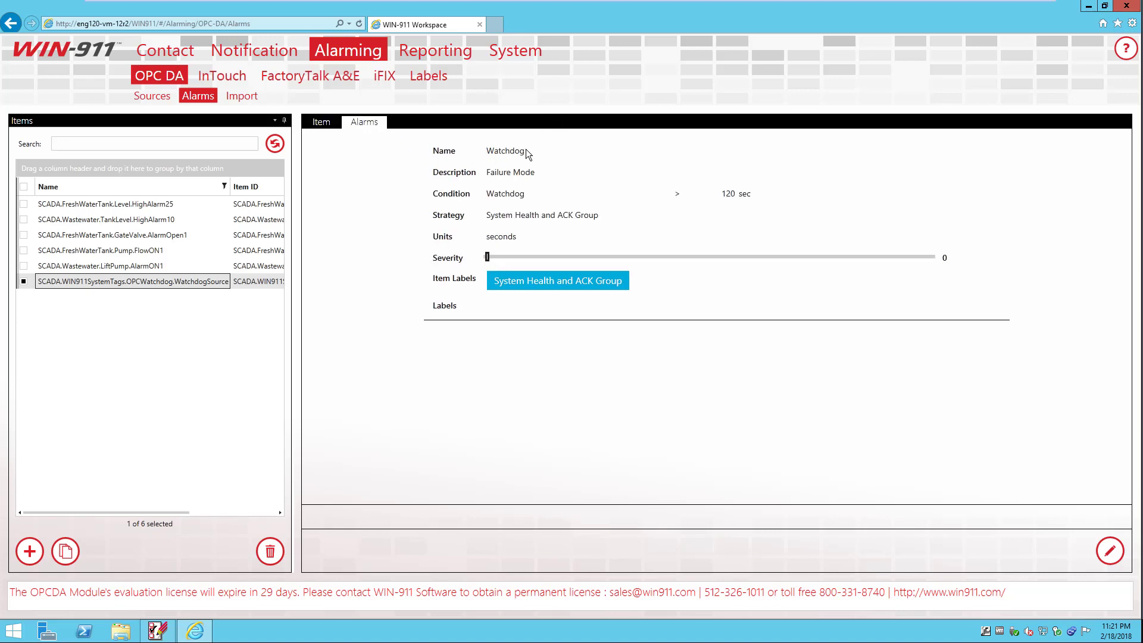
# Step: Open the Watchdog alarm for editing to examine its description and condition time, and leave without saving
pyautogui.click(1110, 551)
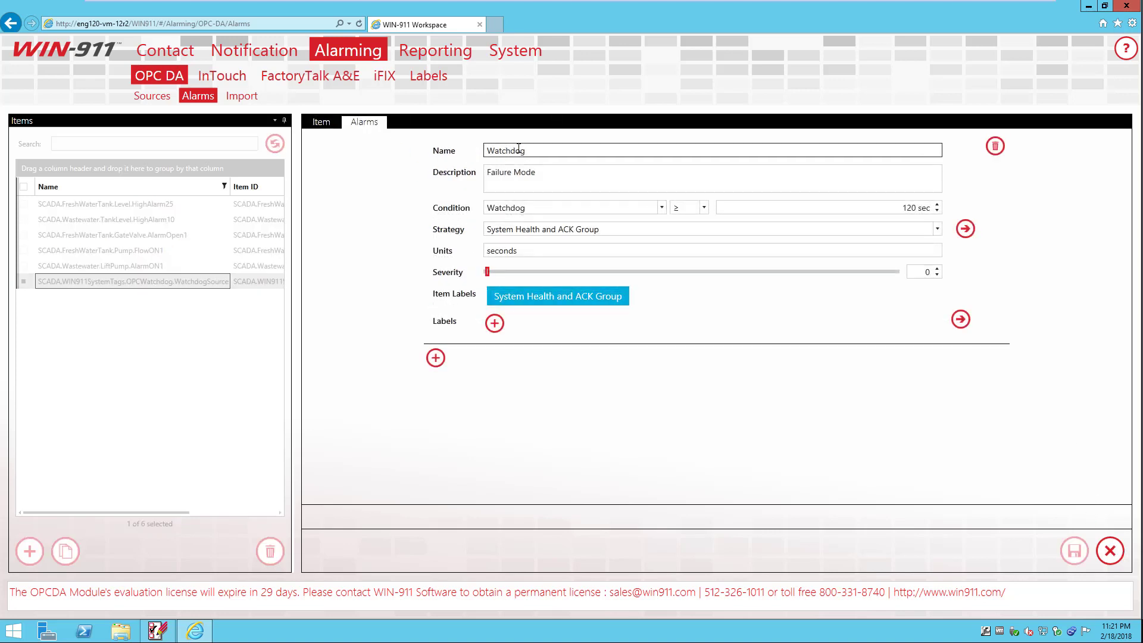
pyautogui.moveTo(526, 151); pyautogui.dragTo(489, 183)
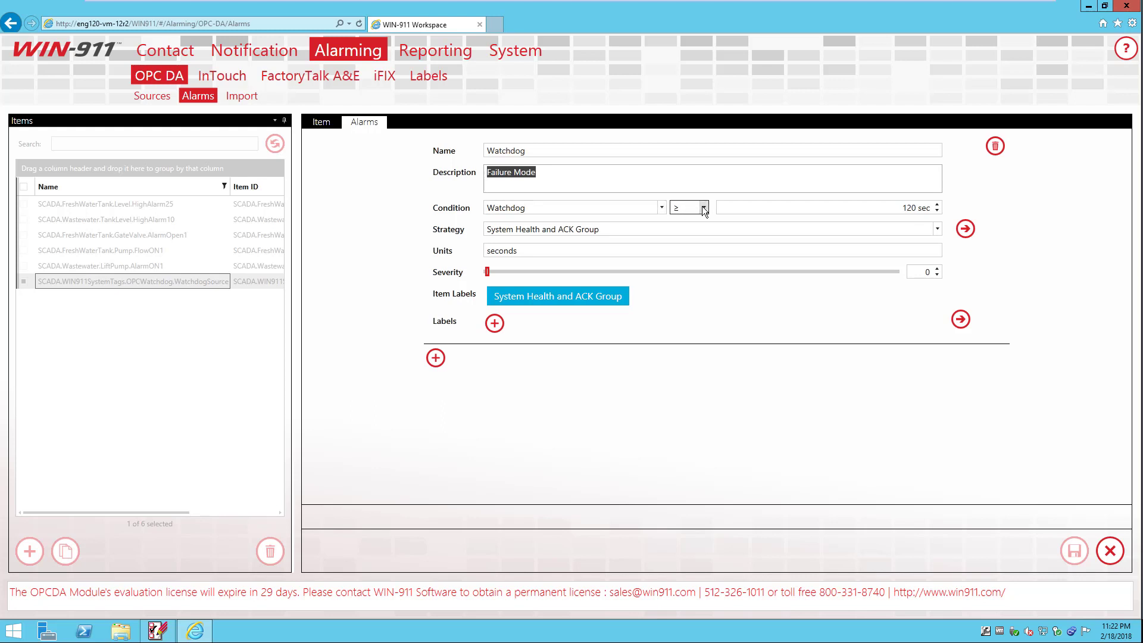
pyautogui.click(815, 207)
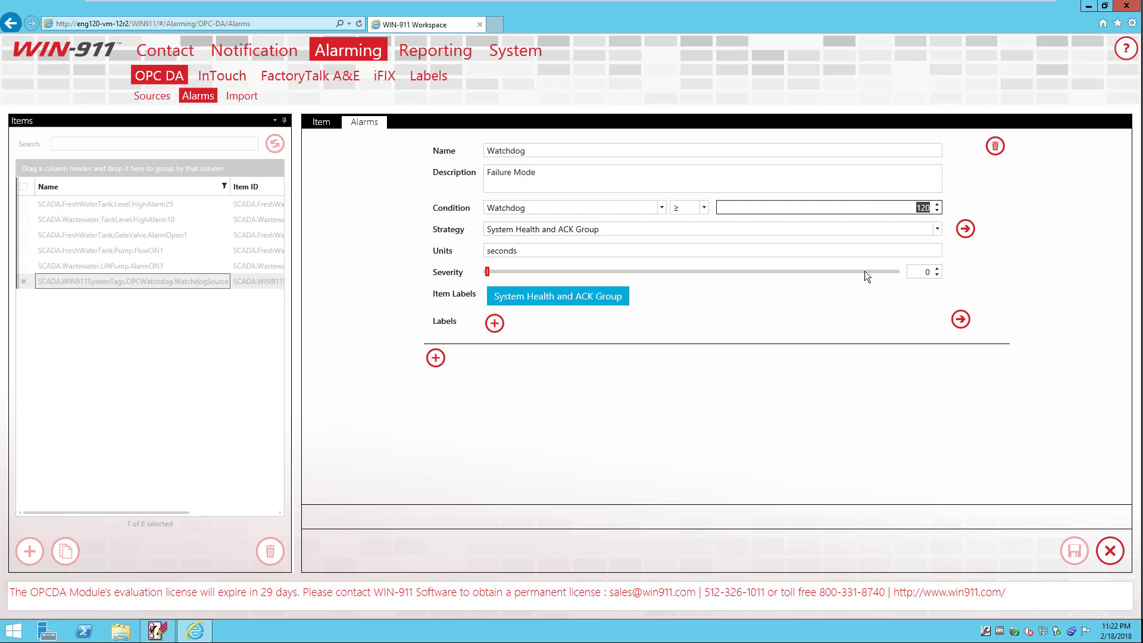
pyautogui.click(809, 459)
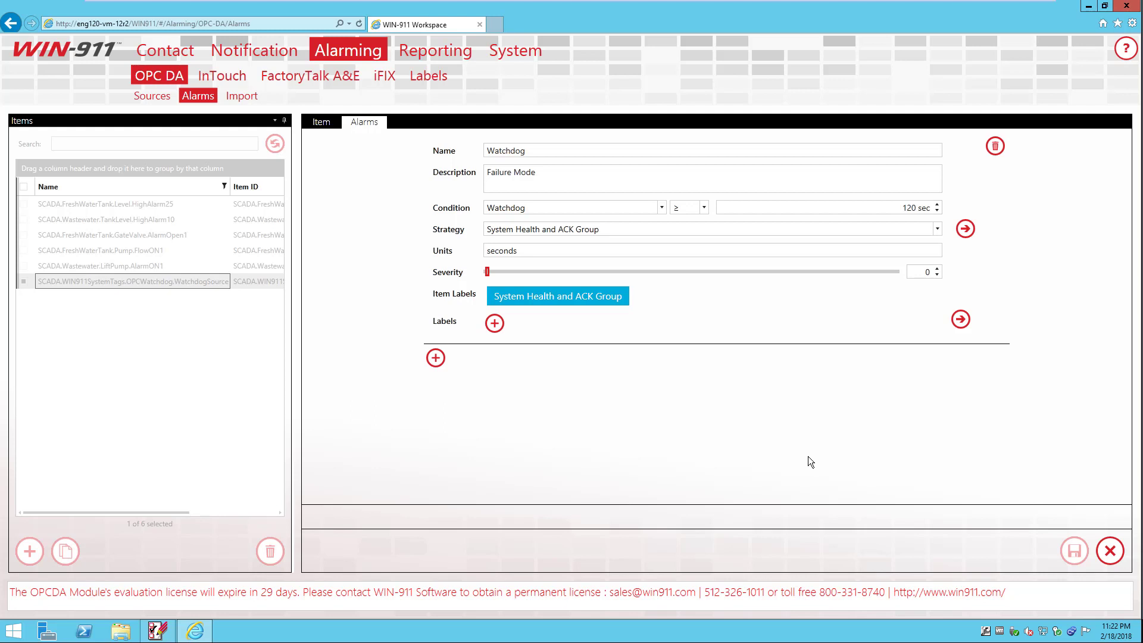
pyautogui.click(1110, 552)
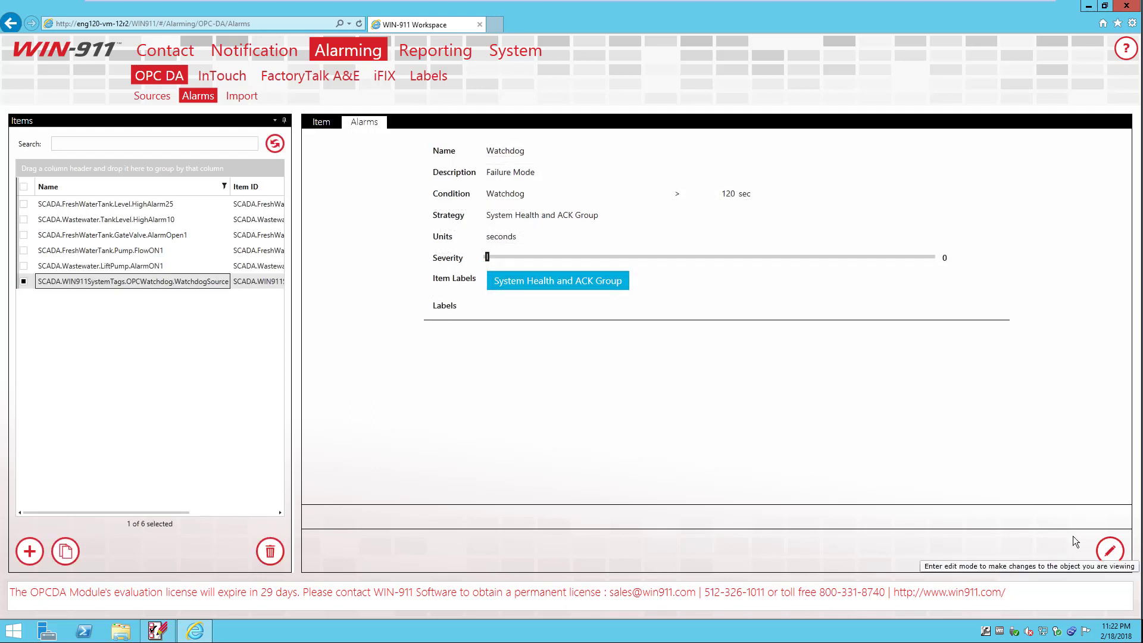